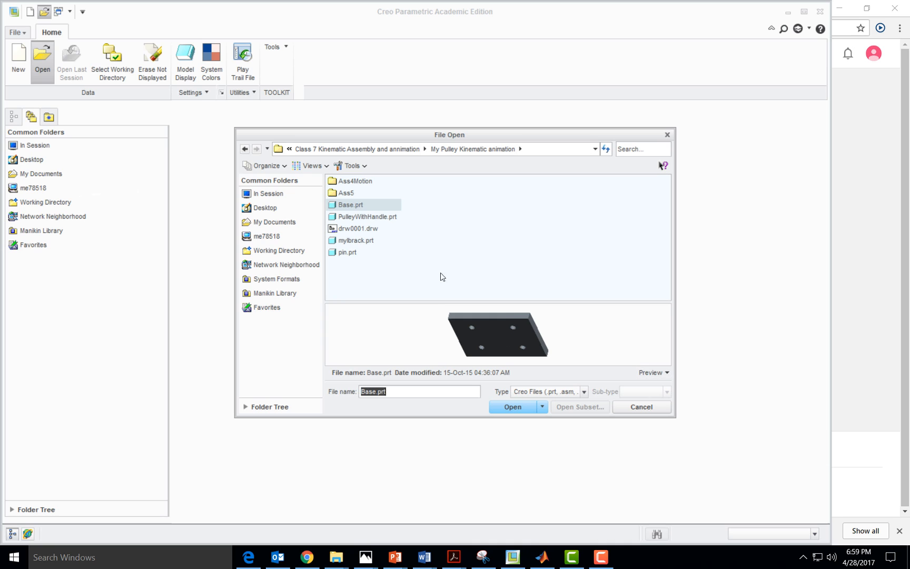
Step: Preview PulleyWithHandle.prt, mylbrack.prt and pin.prt in the My Pulley Kinematic animation folder
{"action": "left_click", "coordinate": [375, 221]}
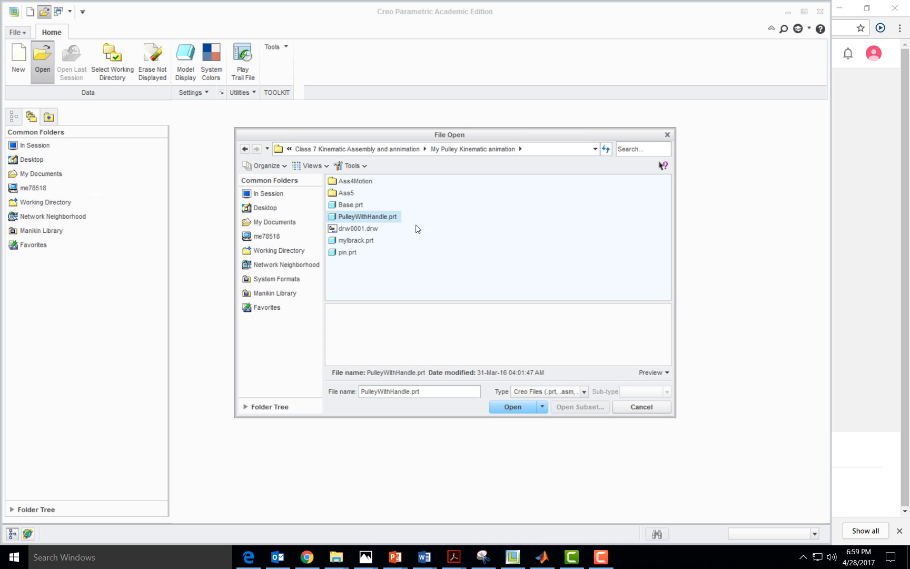
{"action": "left_click", "coordinate": [385, 240]}
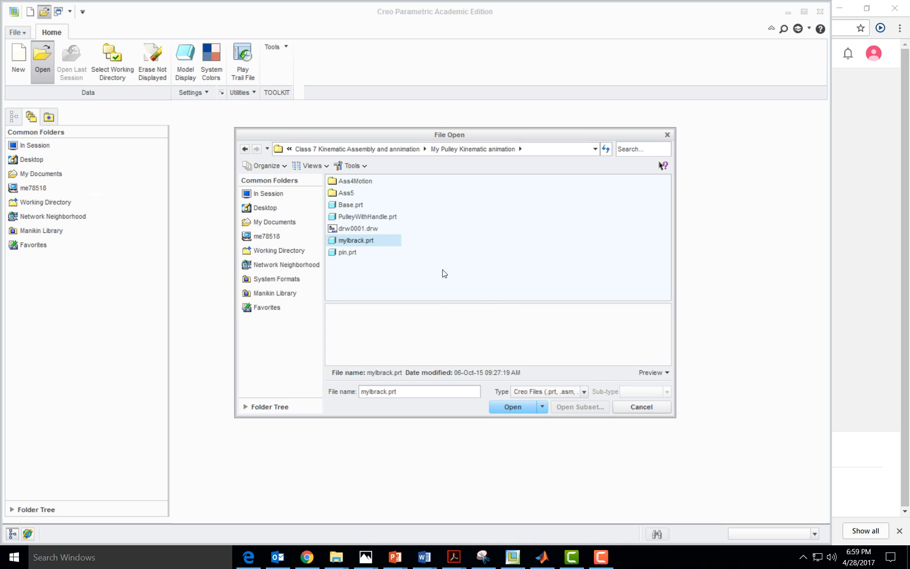
{"action": "left_click", "coordinate": [388, 252]}
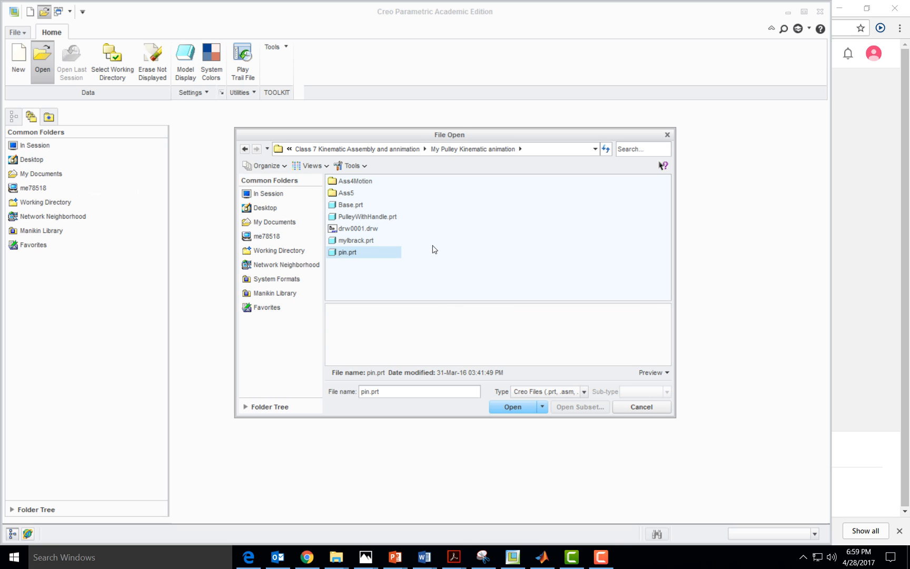
Step: Go into the Ass5 folder and preview its Base.prt, PulleyWithHandle.prt, mylbrack.prt and pin.prt parts
{"action": "double_click", "coordinate": [350, 196]}
{"action": "left_click", "coordinate": [360, 192]}
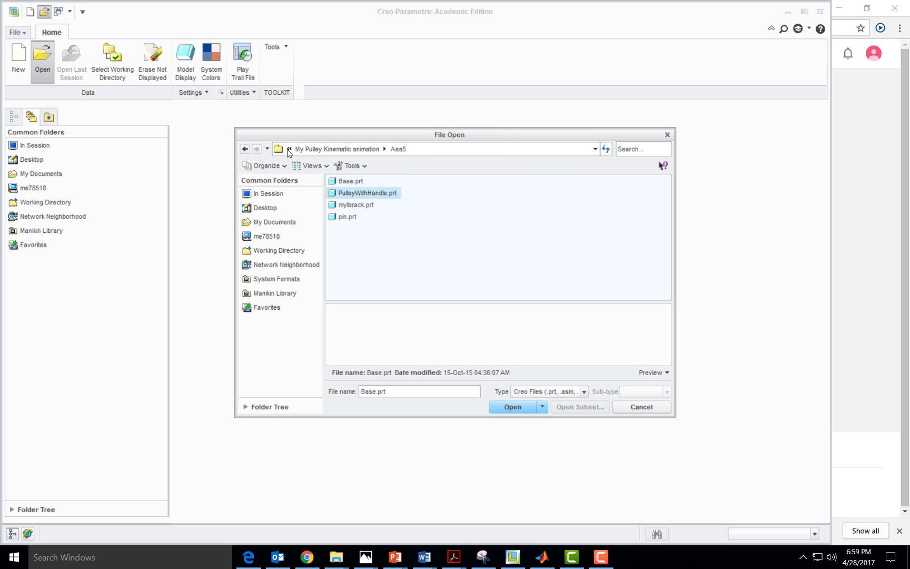
{"action": "left_click", "coordinate": [356, 182]}
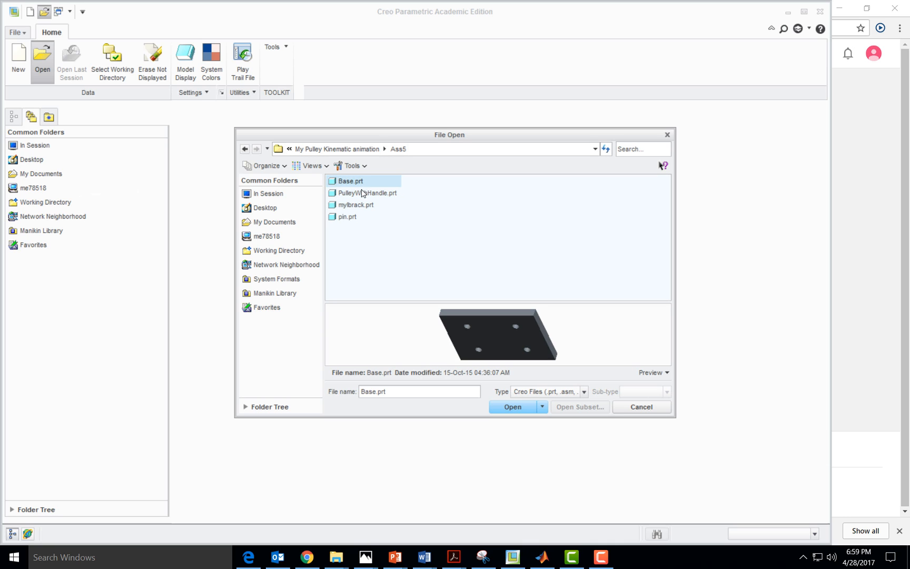
{"action": "left_click", "coordinate": [362, 192]}
{"action": "left_click", "coordinate": [358, 206]}
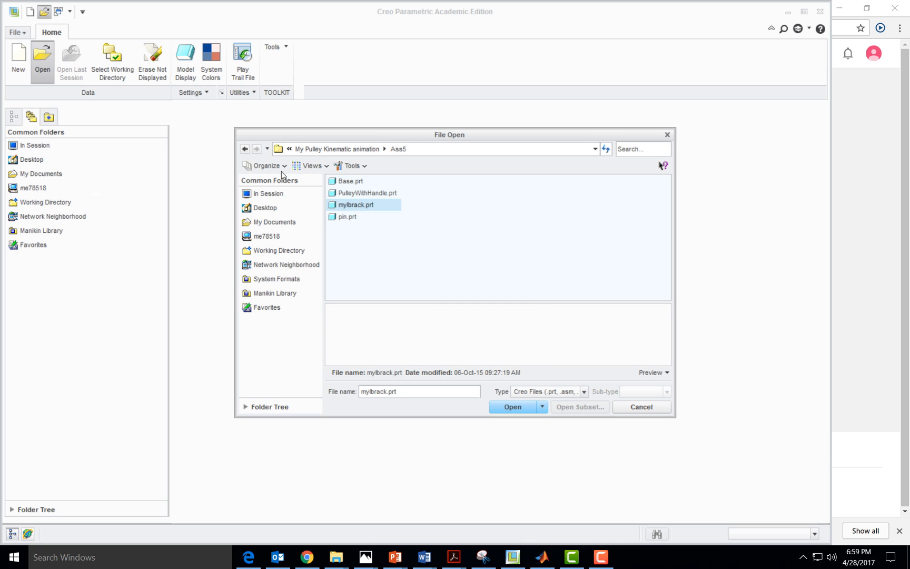
{"action": "key", "text": "Down"}
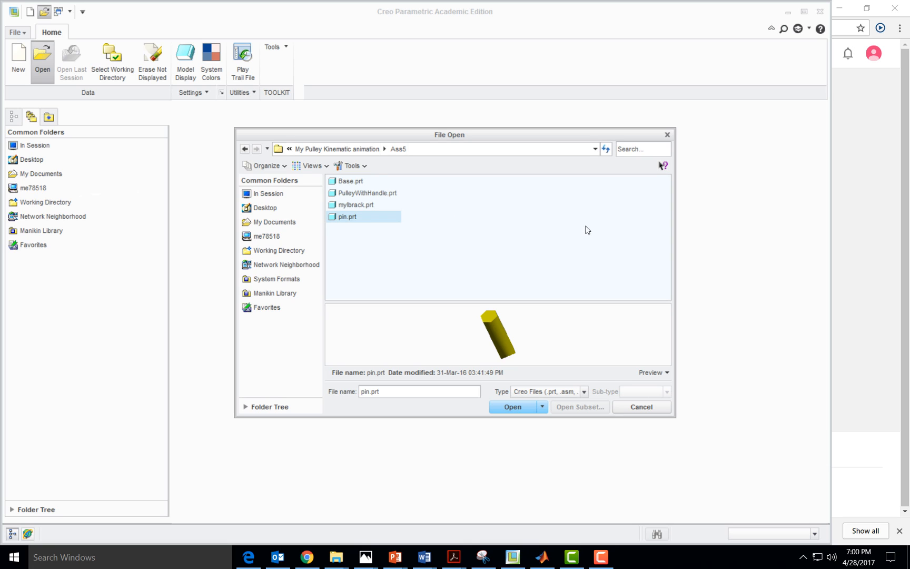
Step: Open Base.prt from the Ass5 folder, accepting PRT0003 as its replacement name
{"action": "left_click", "coordinate": [365, 182]}
{"action": "left_click", "coordinate": [521, 406]}
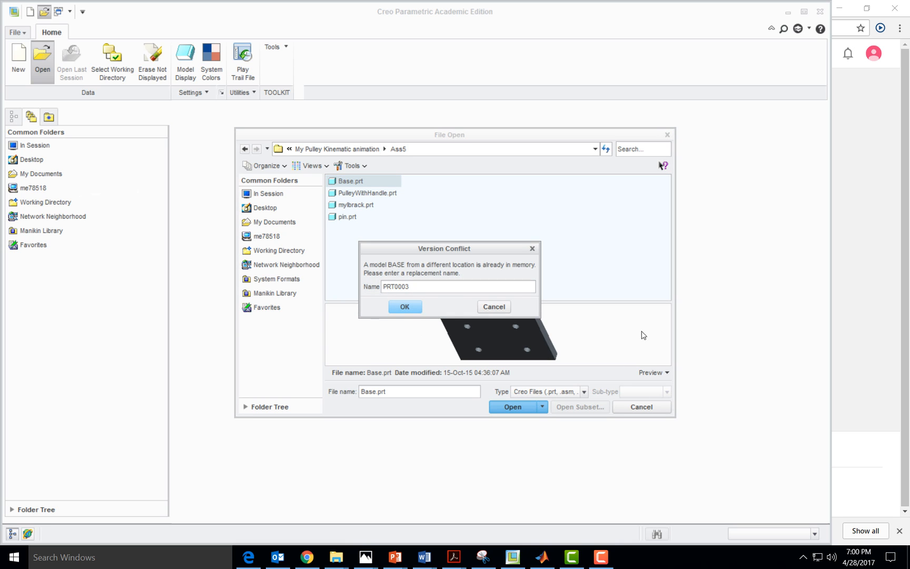
{"action": "left_click", "coordinate": [405, 307]}
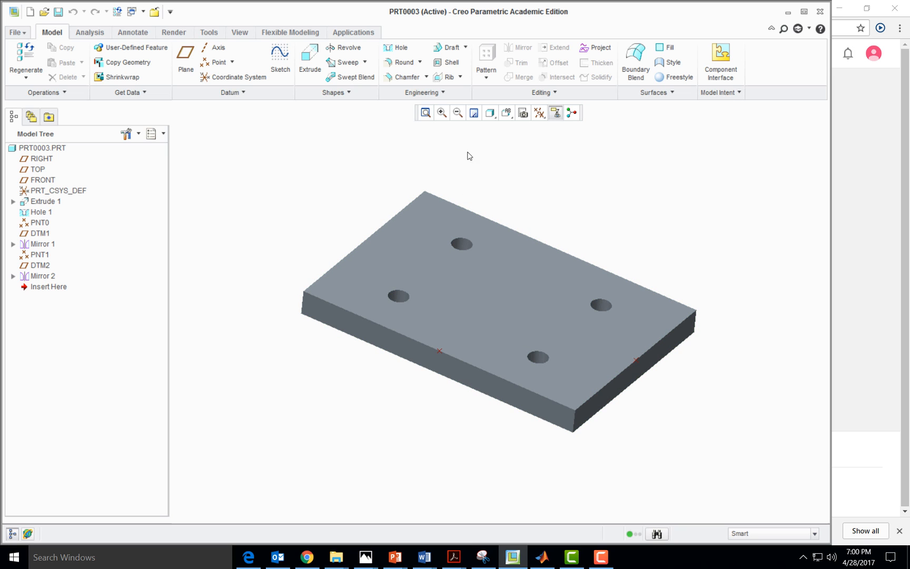
Step: Create a new design assembly named asm0001 using the default template
{"action": "left_click", "coordinate": [18, 33]}
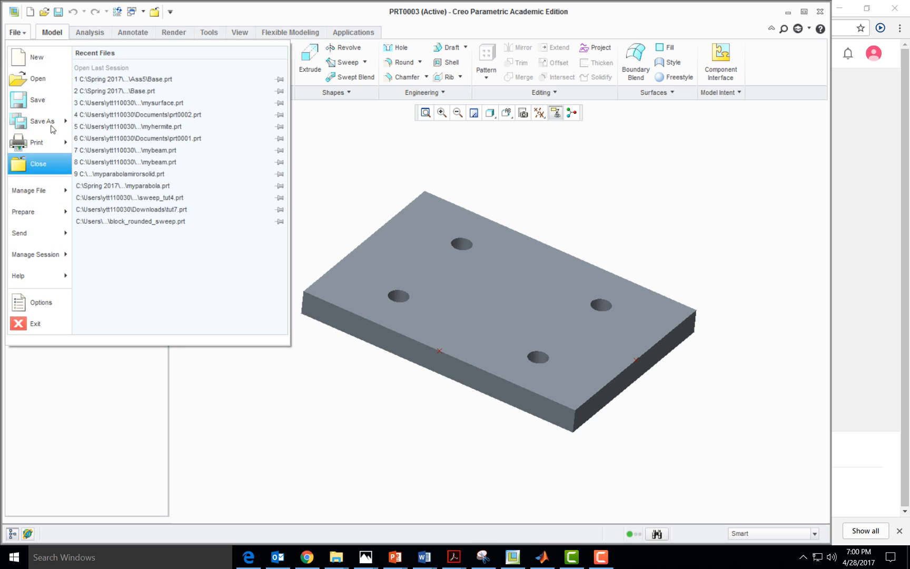
{"action": "left_click", "coordinate": [47, 65]}
{"action": "left_click", "coordinate": [385, 230]}
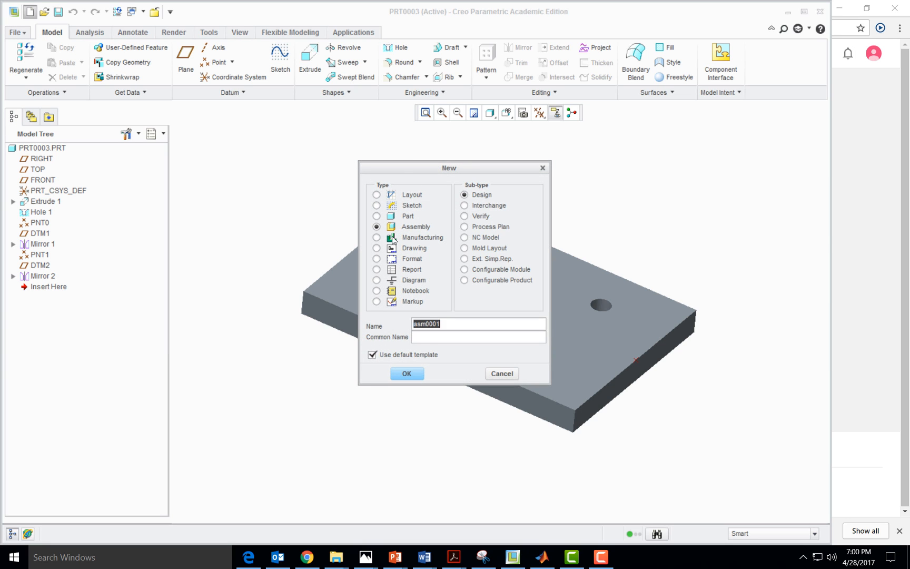
{"action": "left_click", "coordinate": [407, 373]}
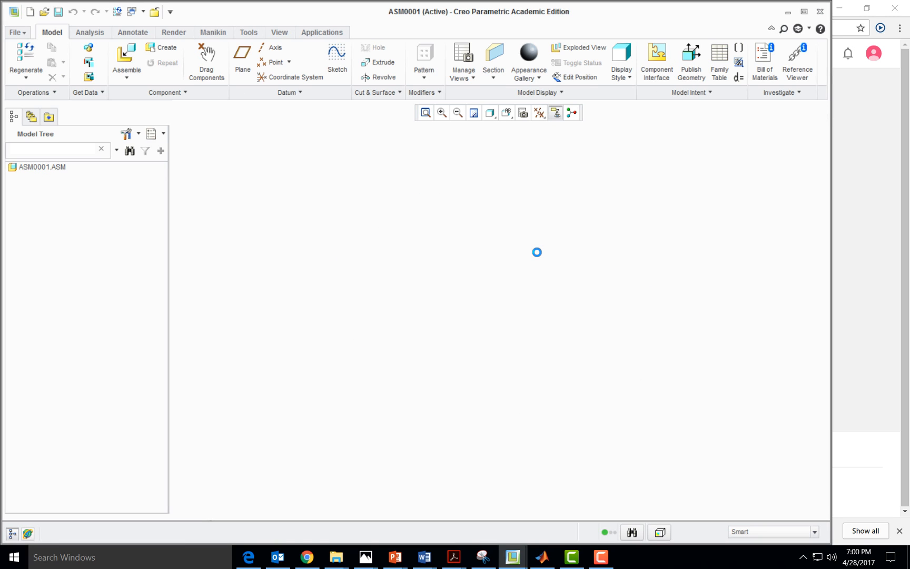
Step: Bring Base.prt from the Ass5 folder into the assembly as the first component
{"action": "left_click", "coordinate": [126, 78]}
{"action": "left_click", "coordinate": [141, 96]}
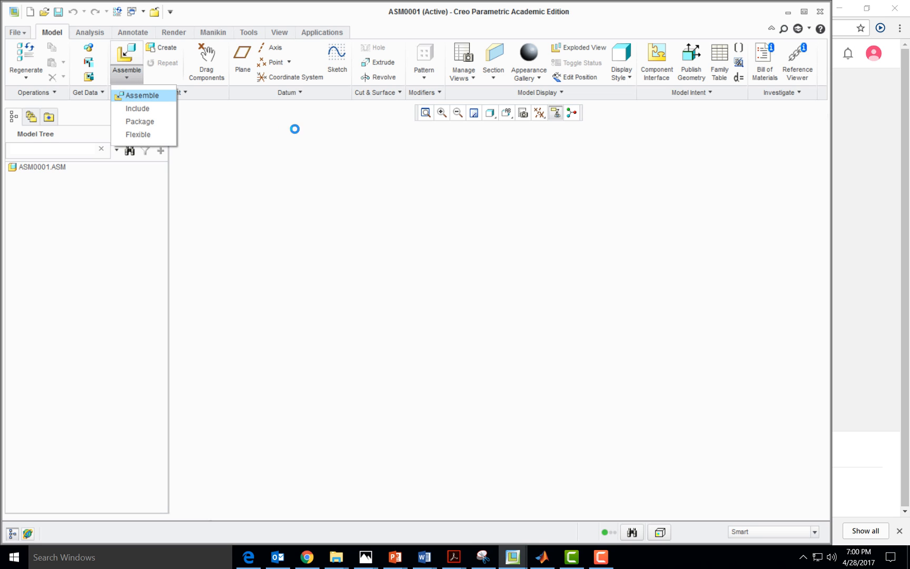
{"action": "left_click", "coordinate": [356, 182]}
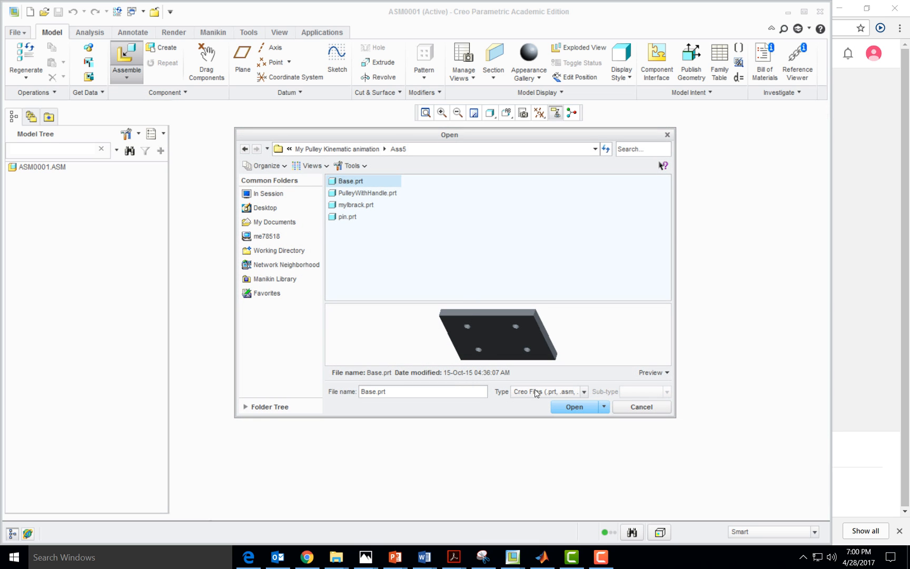
{"action": "left_click", "coordinate": [557, 406]}
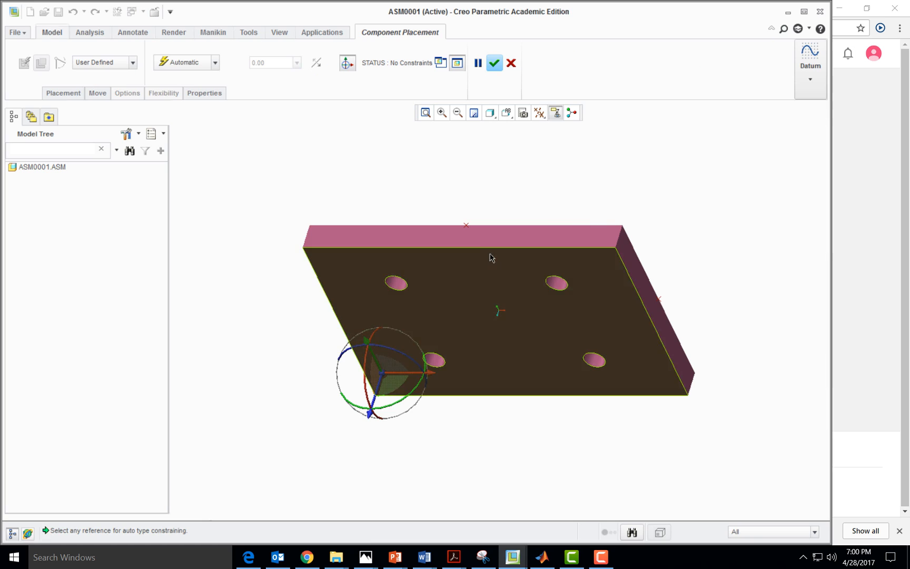
Step: Place the base plate with a Default constraint, keeping the User Defined connection type, and accept the placement
{"action": "left_click", "coordinate": [134, 63]}
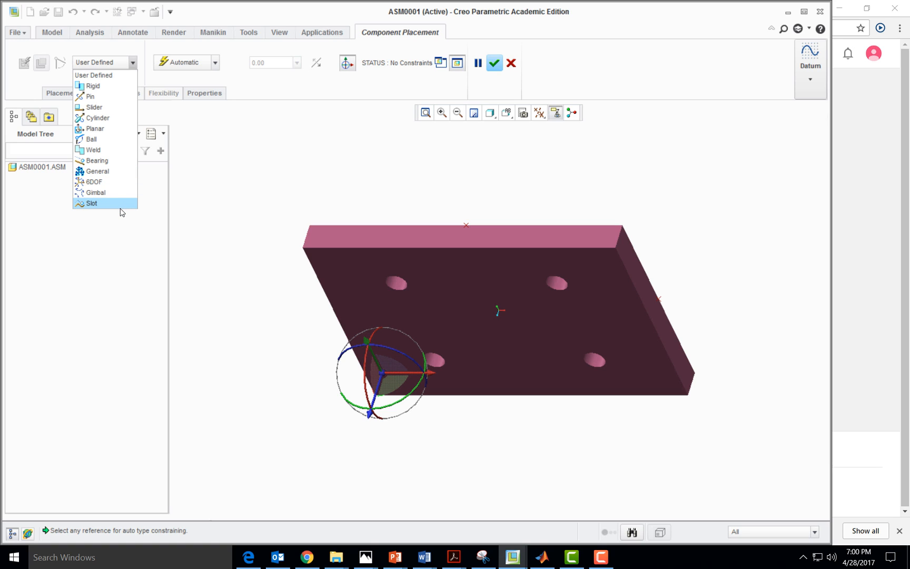
{"action": "left_click", "coordinate": [237, 164]}
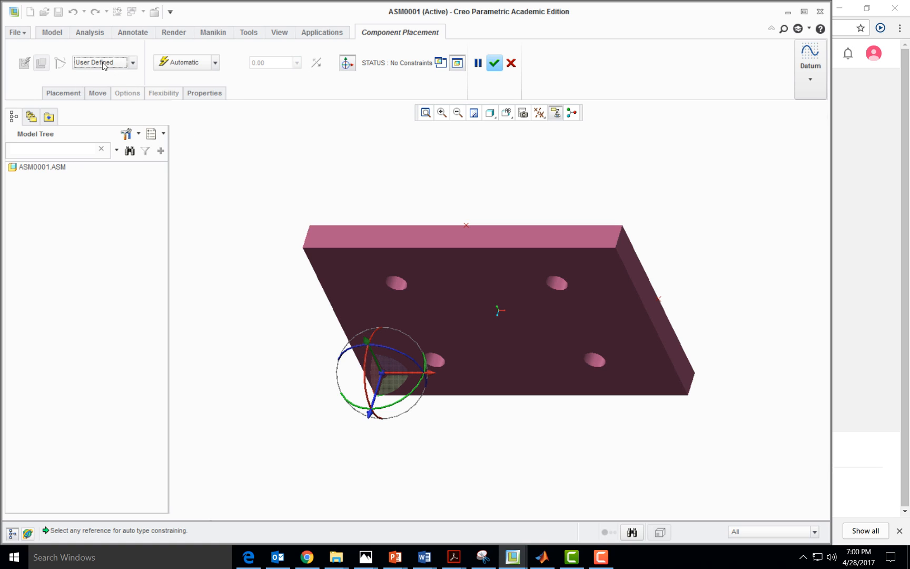
{"action": "left_click", "coordinate": [192, 62]}
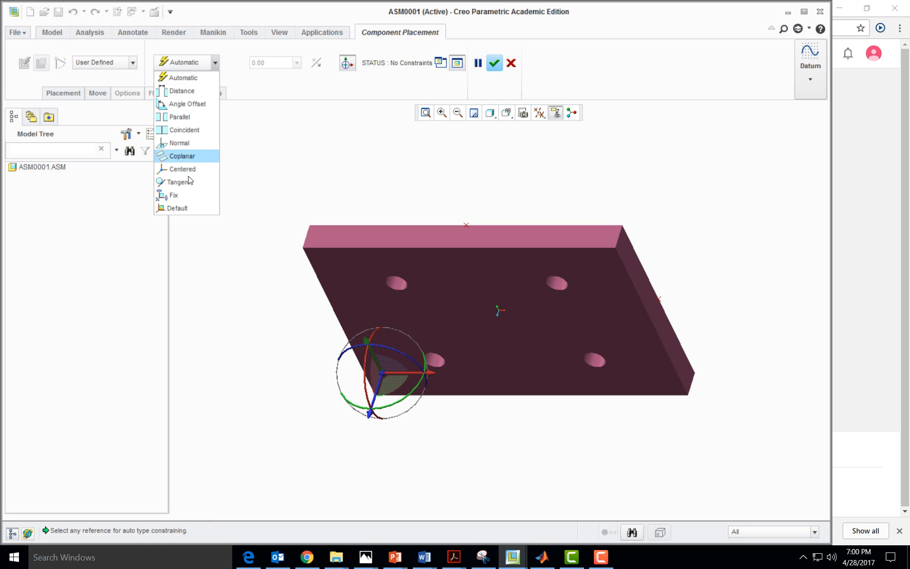
{"action": "left_click", "coordinate": [185, 209]}
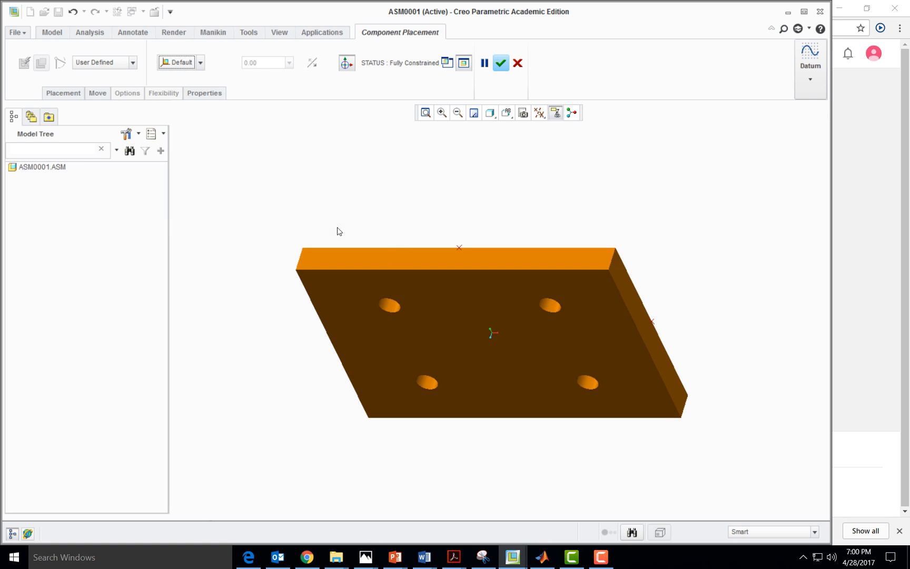
{"action": "left_click", "coordinate": [501, 63]}
Step: Bring mylbrack.prt from the Ass5 folder into the assembly as the second component
{"action": "middle_click_drag", "start_coordinate": [659, 177], "coordinate": [635, 200]}
{"action": "left_click", "coordinate": [426, 112]}
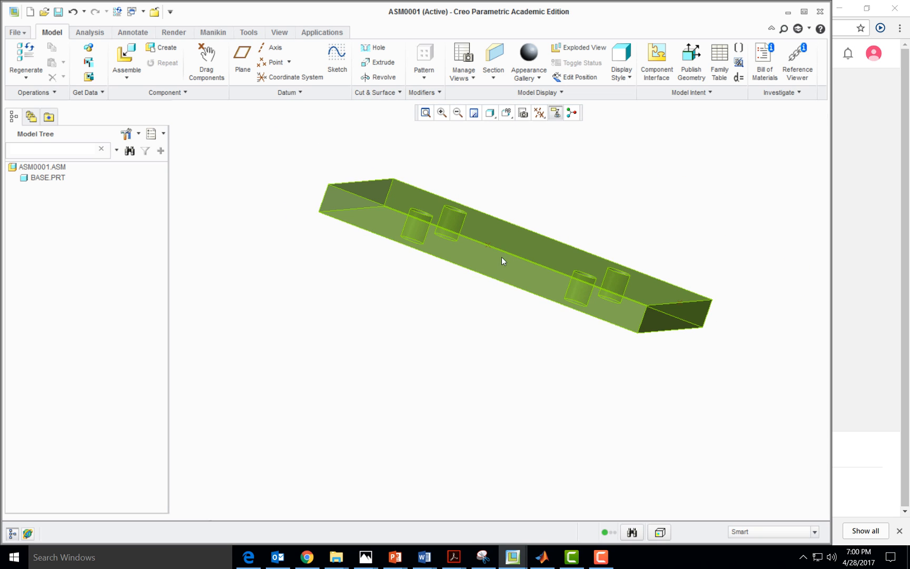
{"action": "left_click", "coordinate": [494, 243]}
{"action": "middle_click_drag", "start_coordinate": [498, 240], "coordinate": [487, 254]}
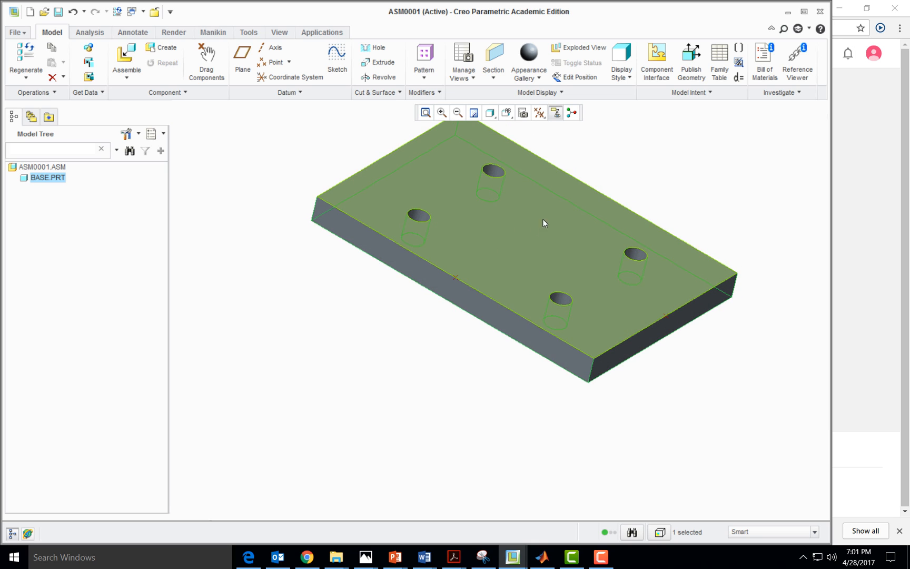
{"action": "middle_click_drag", "start_coordinate": [688, 180], "coordinate": [675, 256], "text": "ctrl"}
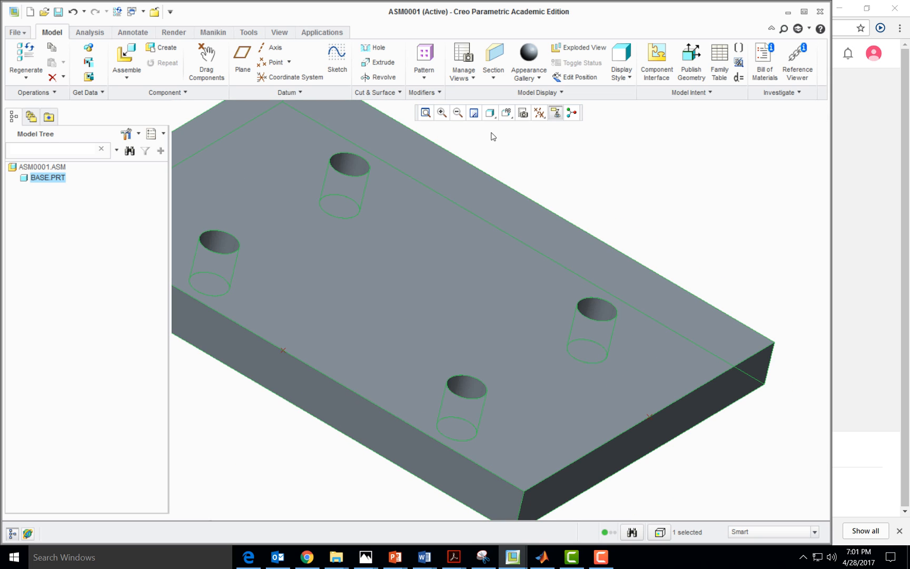
{"action": "left_click", "coordinate": [648, 192]}
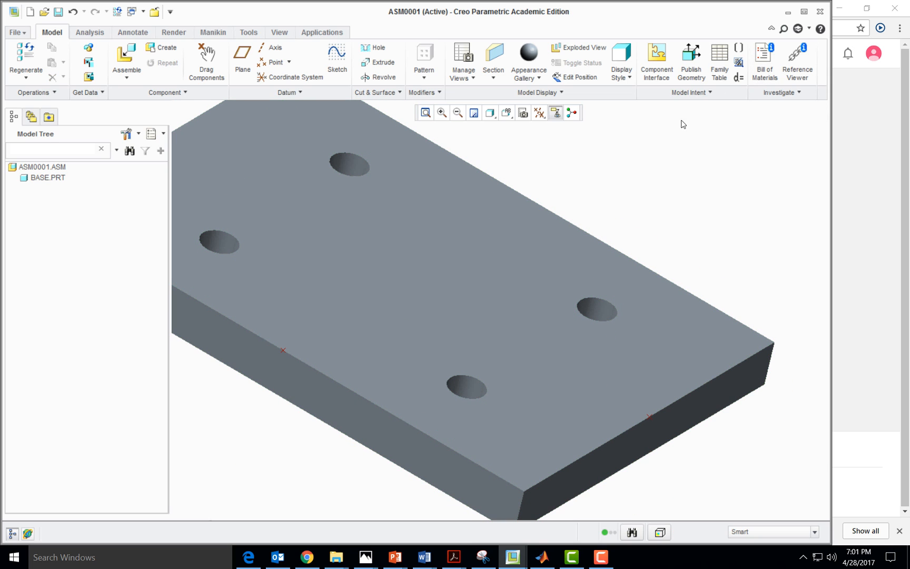
{"action": "left_click", "coordinate": [426, 315]}
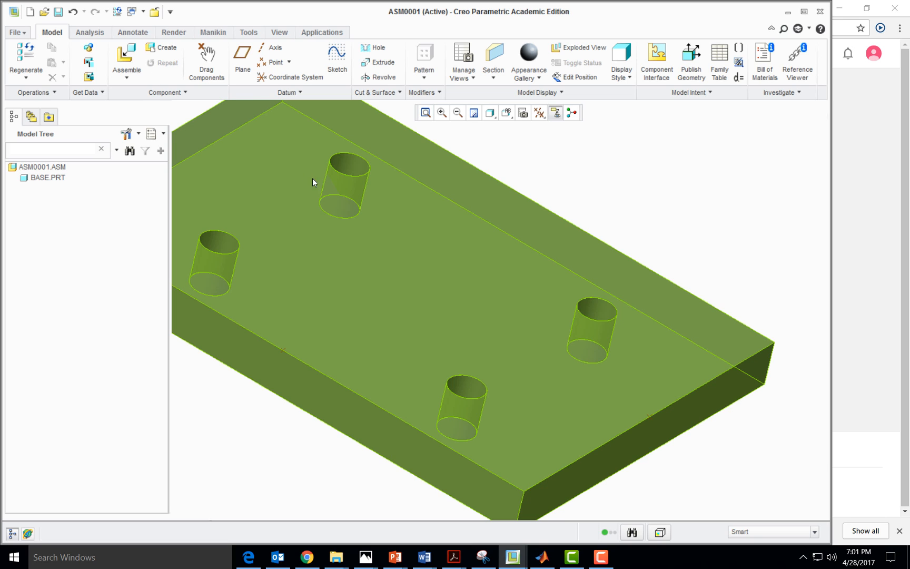
{"action": "left_click", "coordinate": [125, 64]}
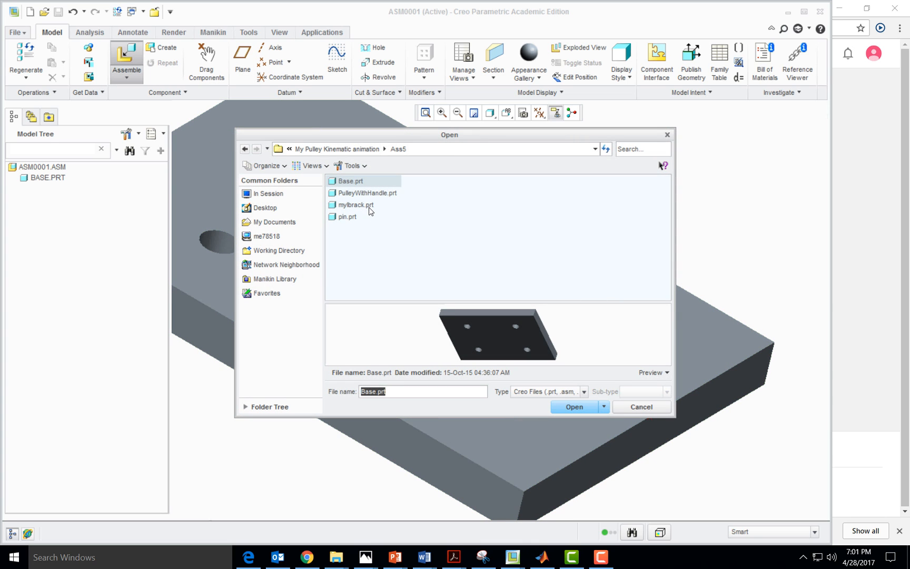
{"action": "left_click", "coordinate": [357, 205]}
{"action": "left_click", "coordinate": [574, 407]}
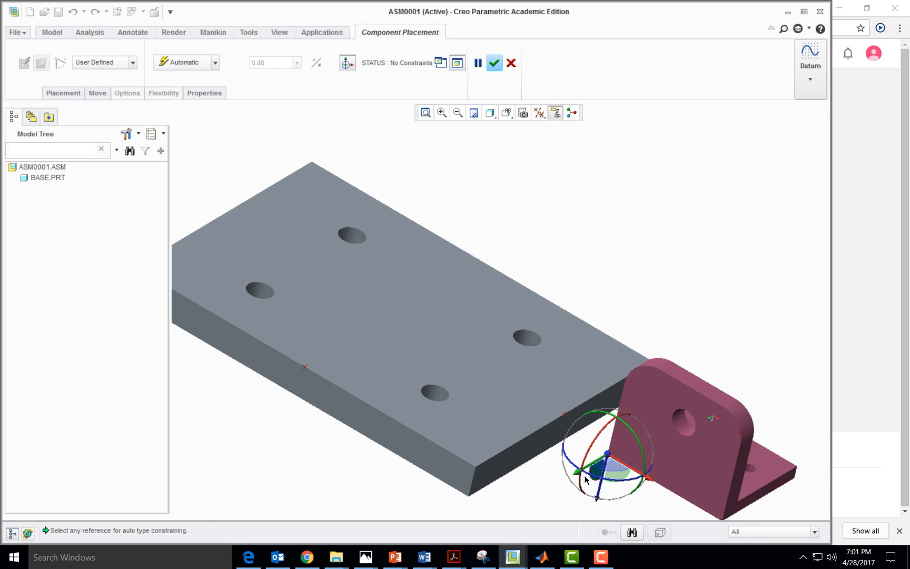
Step: Tilt the bracket to expose its underside, then make the flange's underside Coincident with the base plate's upper face
{"action": "left_click_drag", "start_coordinate": [585, 471], "coordinate": [596, 429]}
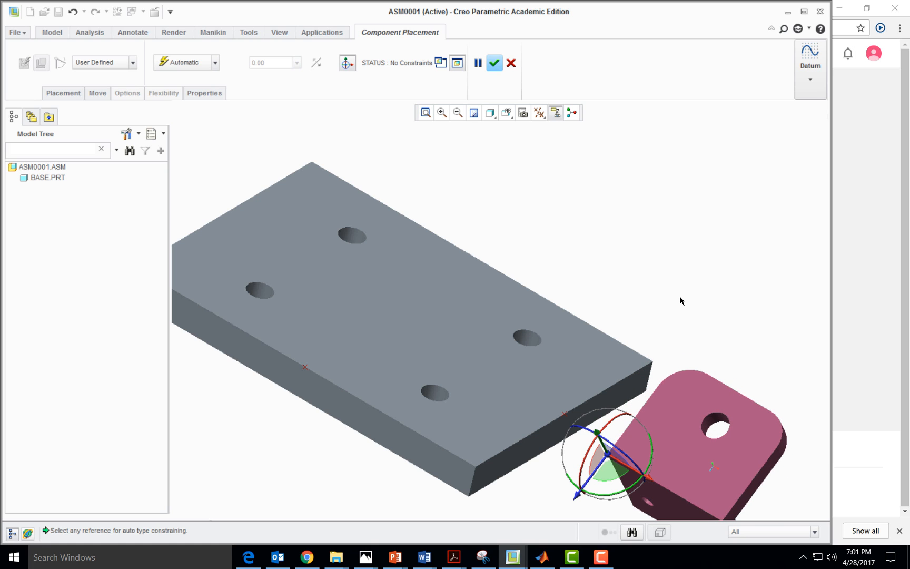
{"action": "left_click", "coordinate": [425, 112]}
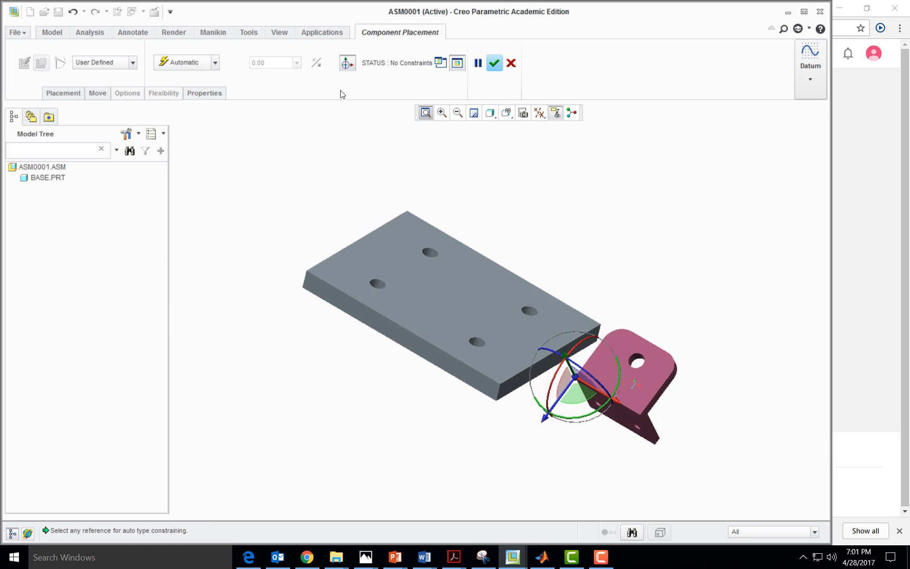
{"action": "left_click", "coordinate": [634, 425]}
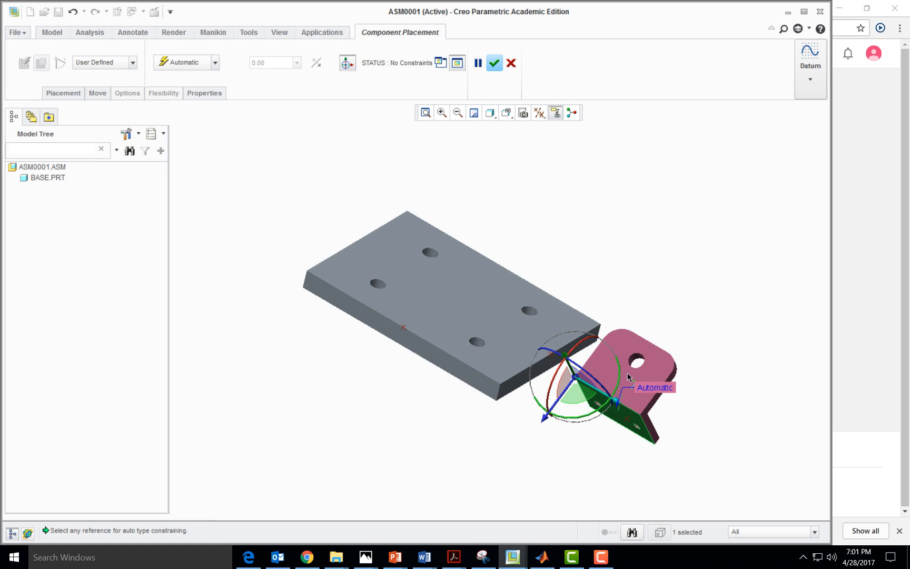
{"action": "left_click", "coordinate": [433, 321]}
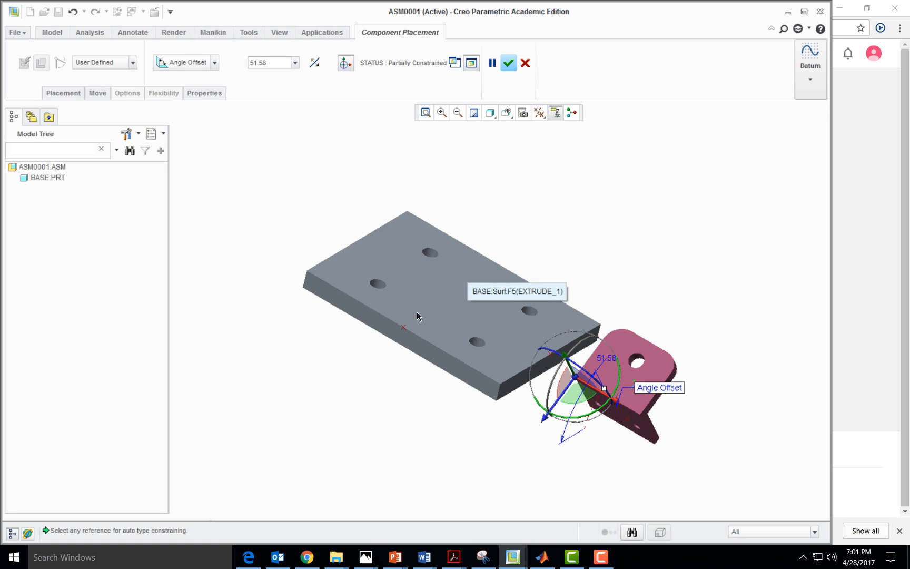
{"action": "left_click", "coordinate": [216, 62]}
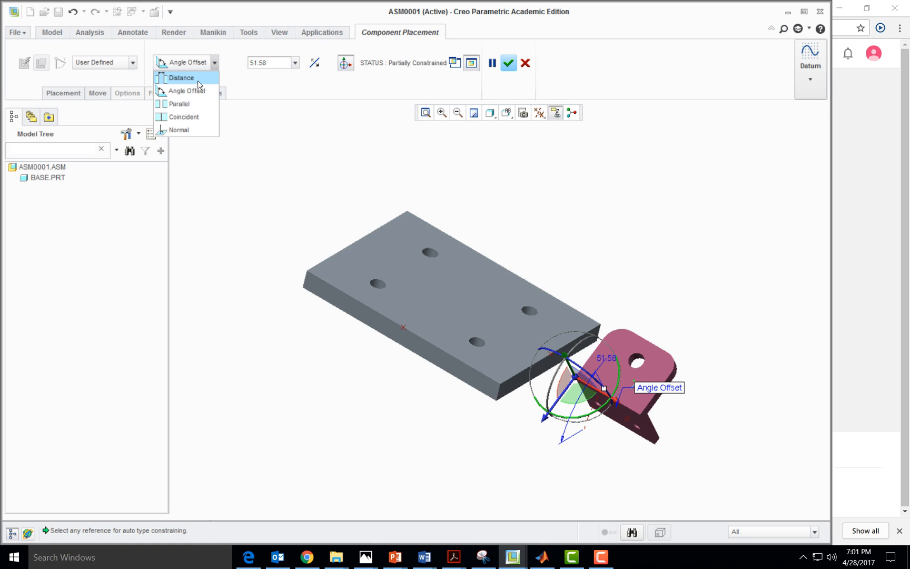
{"action": "left_click", "coordinate": [195, 117]}
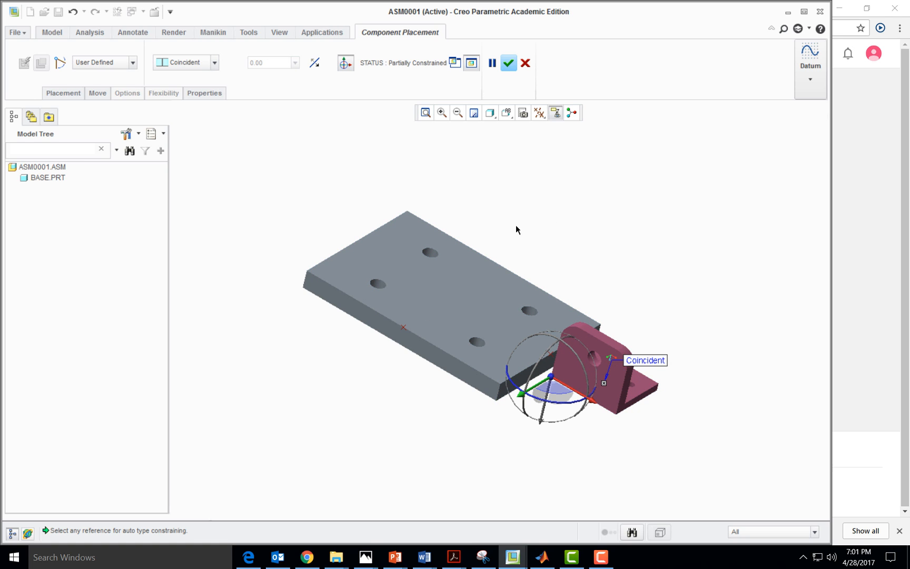
Step: Make the bracket flange's hole Coincident with the matching hole in the base plate and accept the bracket's placement
{"action": "middle_click_drag", "start_coordinate": [669, 318], "coordinate": [630, 356]}
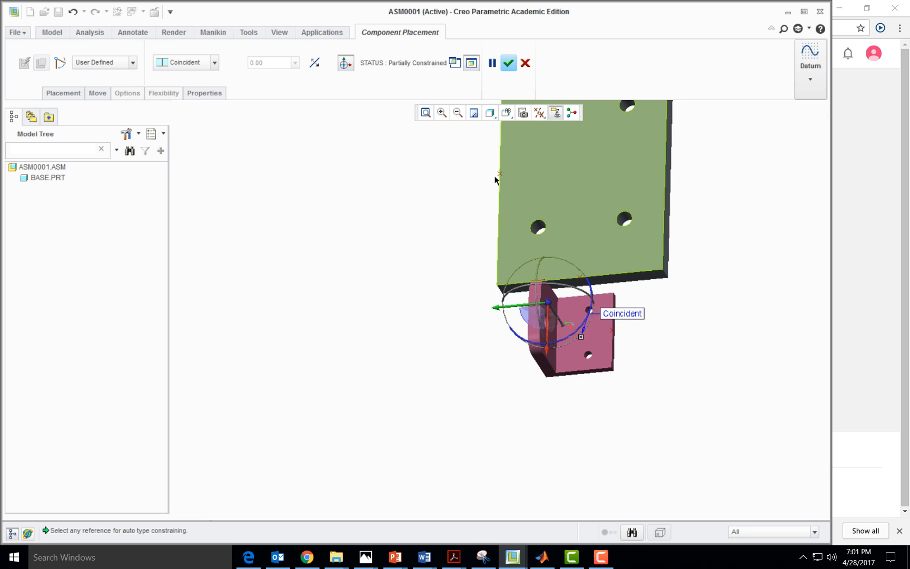
{"action": "left_click", "coordinate": [441, 113]}
{"action": "left_click", "coordinate": [413, 185]}
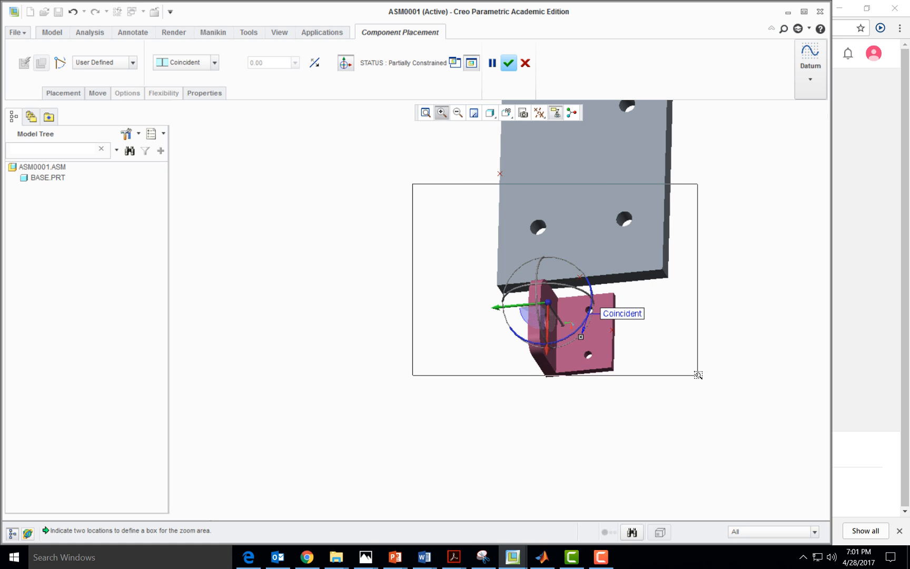
{"action": "left_click", "coordinate": [701, 379]}
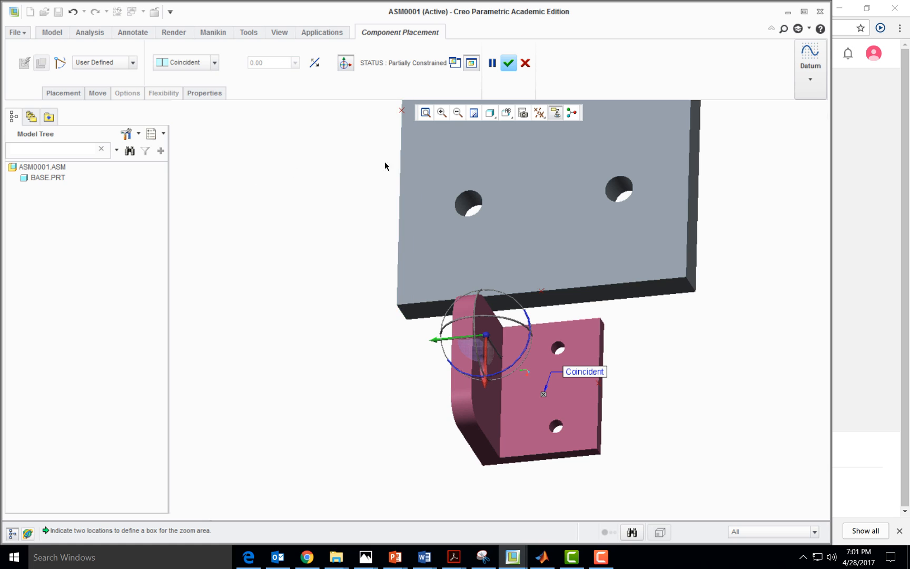
{"action": "left_click", "coordinate": [469, 204]}
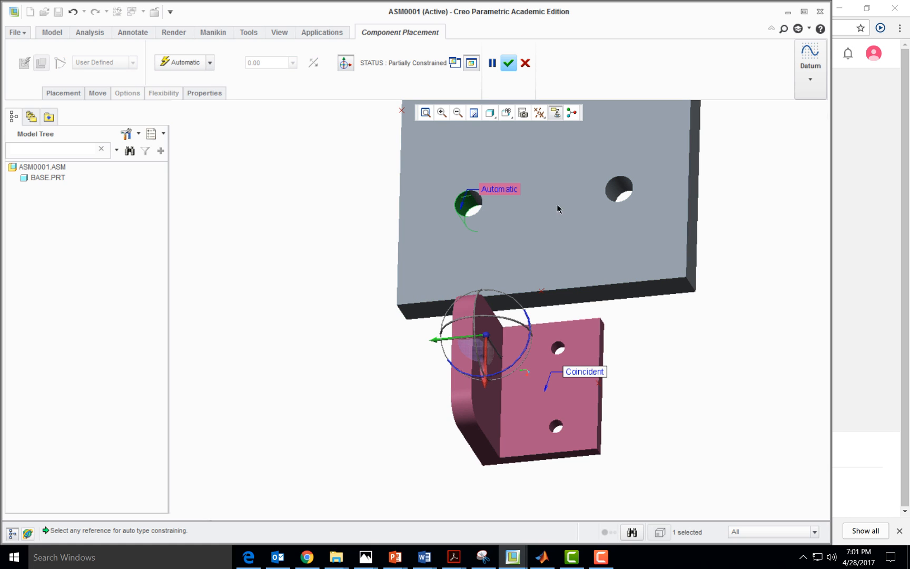
{"action": "left_click", "coordinate": [556, 428]}
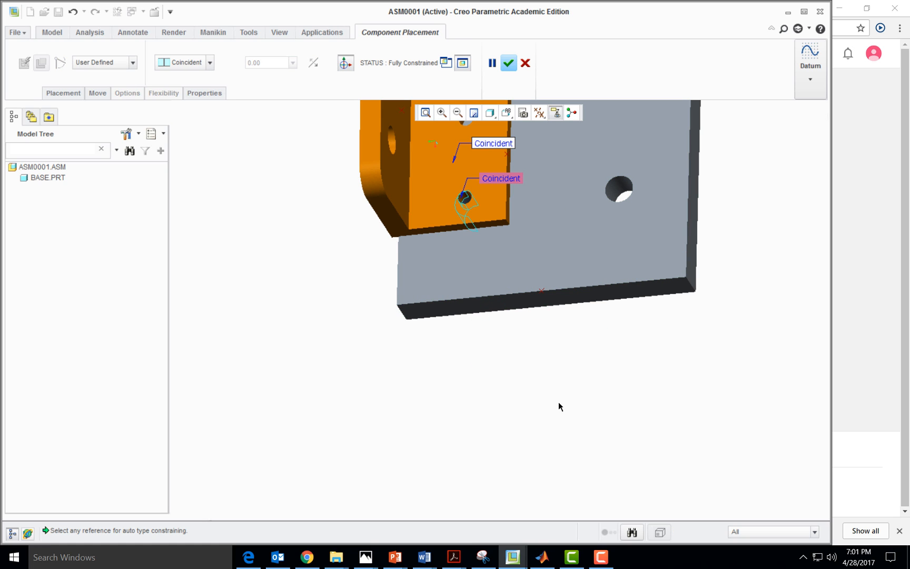
{"action": "middle_click_drag", "start_coordinate": [360, 324], "coordinate": [403, 285]}
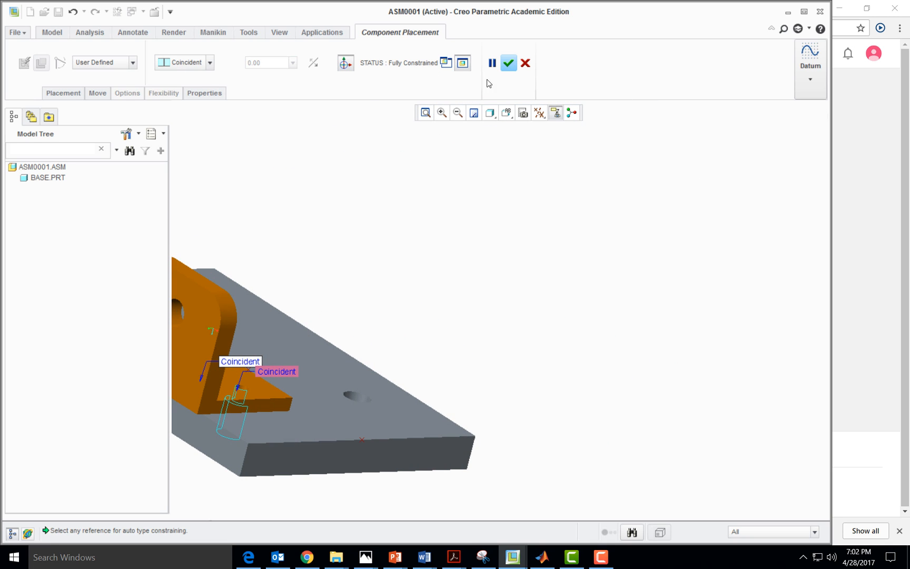
{"action": "left_click", "coordinate": [509, 64]}
{"action": "left_click", "coordinate": [427, 116]}
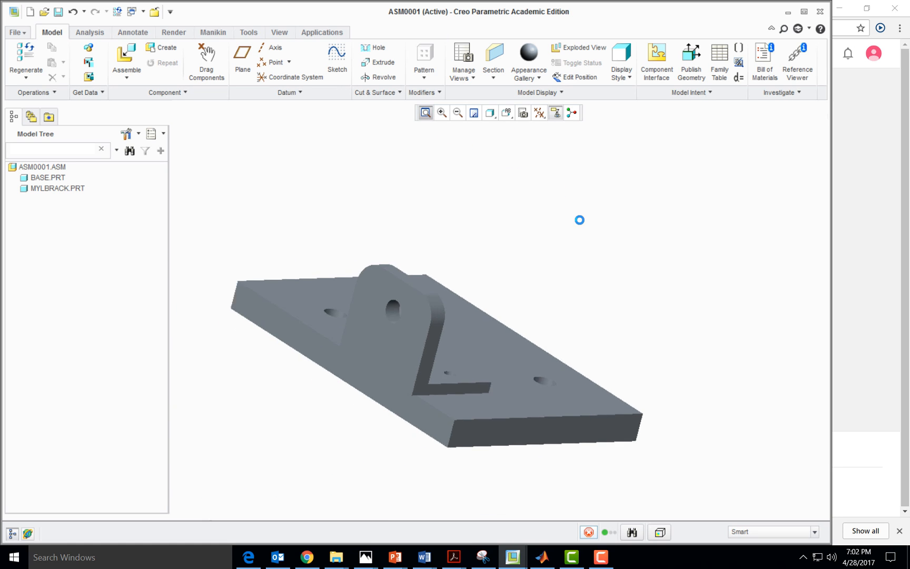
{"action": "mouse_move", "coordinate": [649, 247]}
{"action": "middle_mouse_down"}
{"action": "mouse_move", "coordinate": [660, 250]}
{"action": "mouse_move", "coordinate": [653, 242]}
{"action": "middle_mouse_up"}
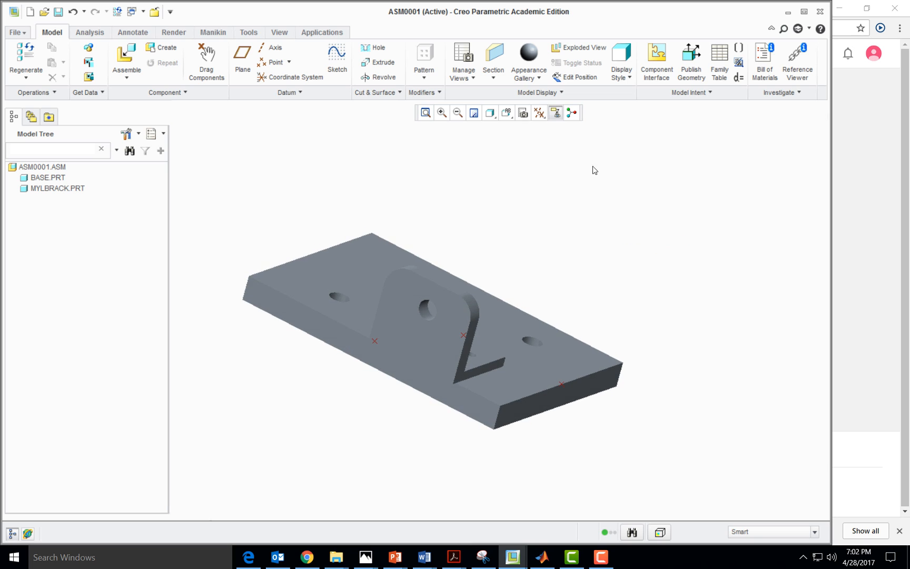
Step: Turn on the display of datum planes and coordinate systems in the assembly
{"action": "left_click", "coordinate": [539, 112]}
{"action": "left_click", "coordinate": [540, 195]}
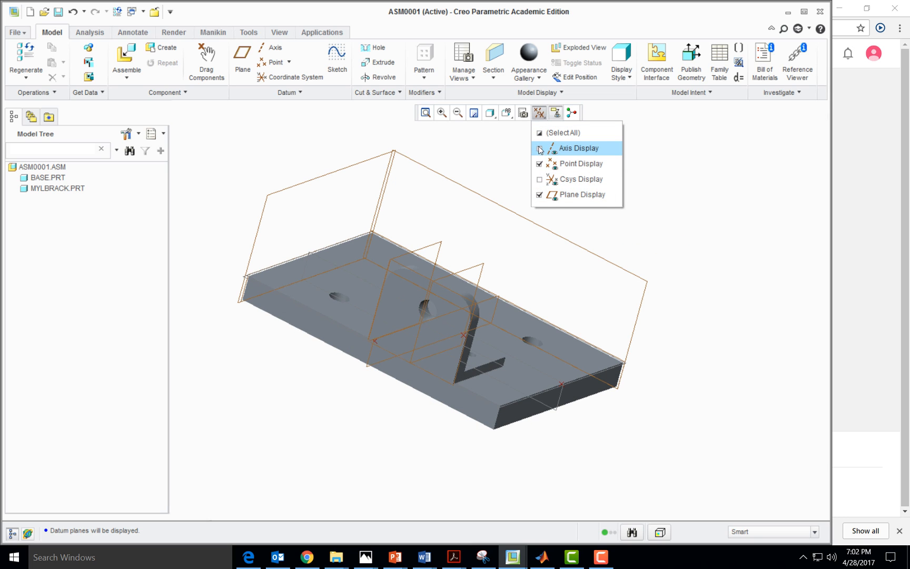
{"action": "left_click", "coordinate": [539, 179]}
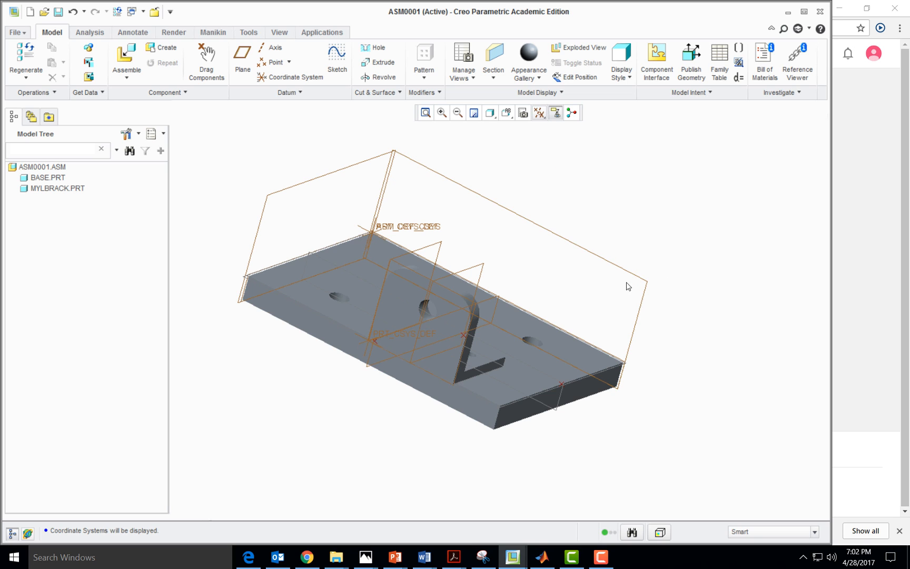
{"action": "middle_click_drag", "start_coordinate": [544, 200], "coordinate": [676, 244]}
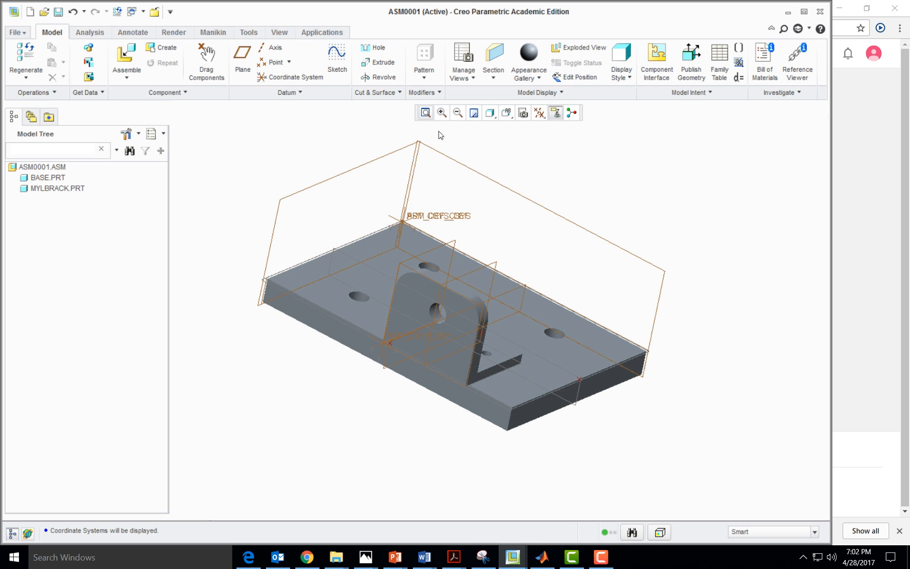
{"action": "left_click", "coordinate": [441, 112]}
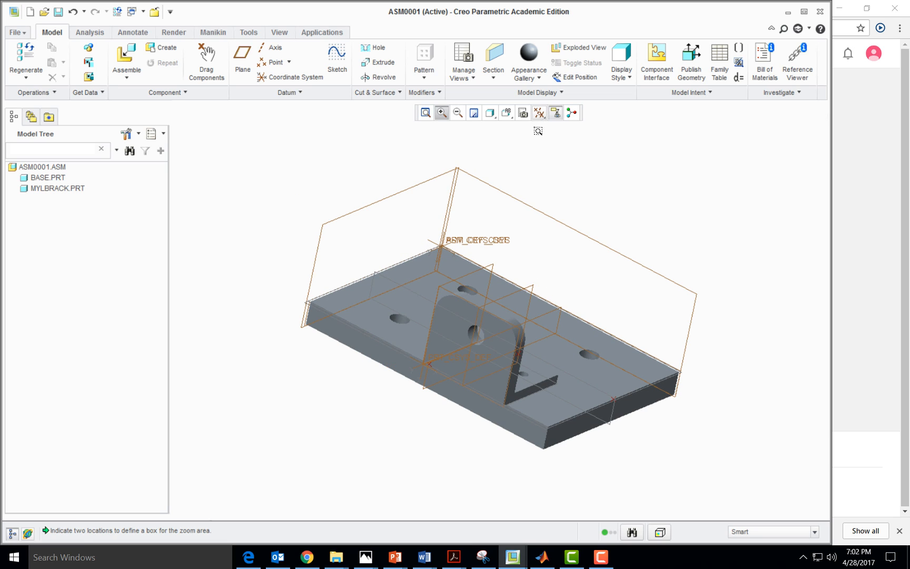
{"action": "key", "text": "Escape"}
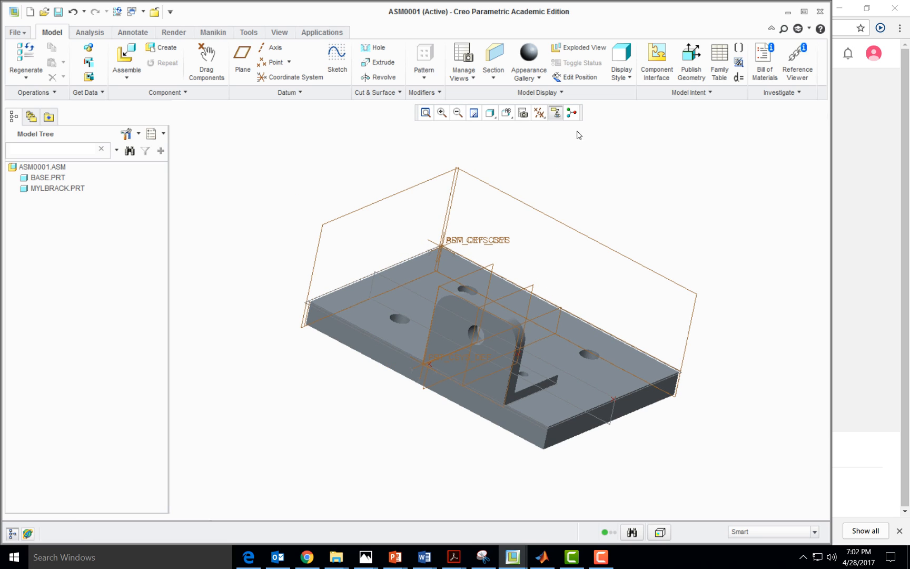
Step: Turn off the display of coordinate systems, datum points and datum planes
{"action": "left_click", "coordinate": [540, 113]}
{"action": "key", "text": "Down"}
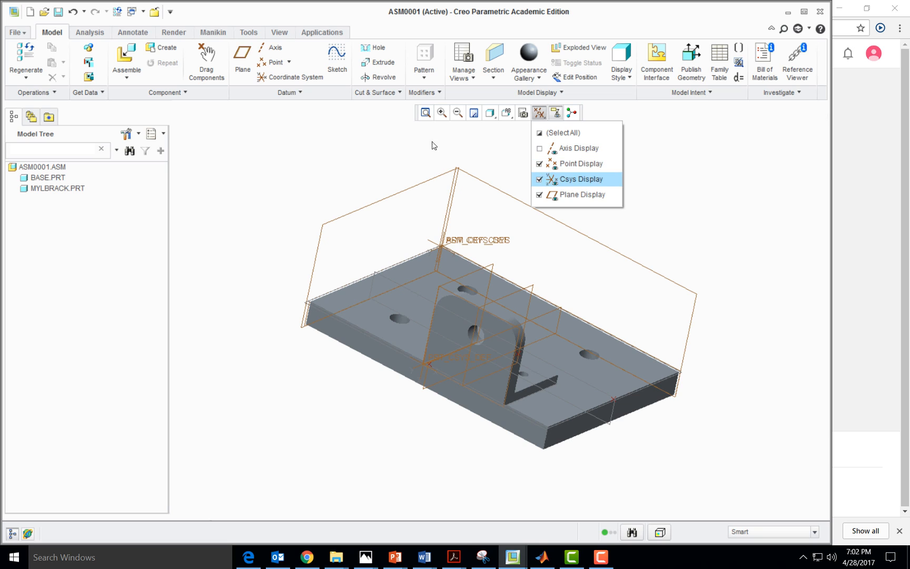
{"action": "key", "text": "space"}
{"action": "key", "text": "Down"}
{"action": "key", "text": "Up"}
{"action": "key", "text": "Up"}
{"action": "key", "text": "space"}
{"action": "key", "text": "Down"}
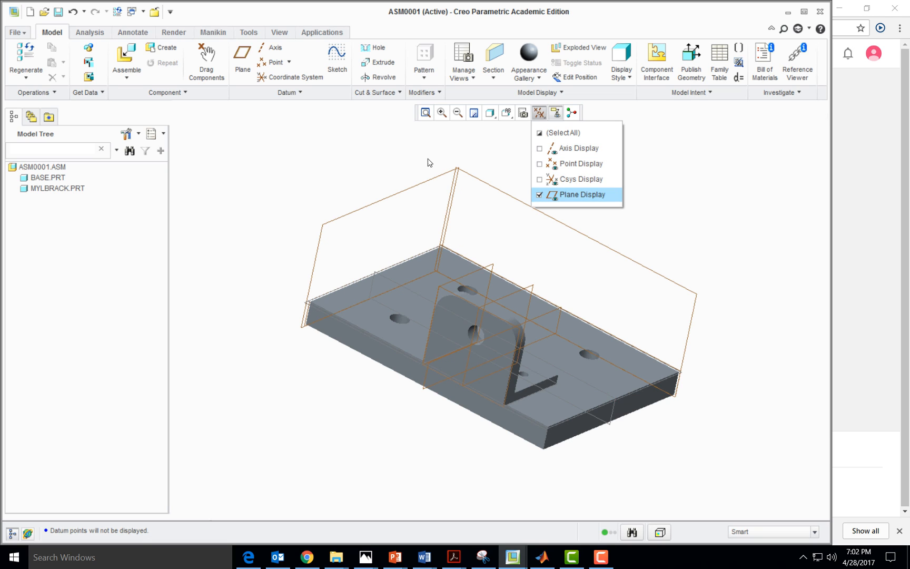
{"action": "key", "text": "space"}
{"action": "key", "text": "Escape"}
Step: Apply the bright red appearance from My Appearances to the MYLBRACK.PRT bracket
{"action": "left_click", "coordinate": [408, 290]}
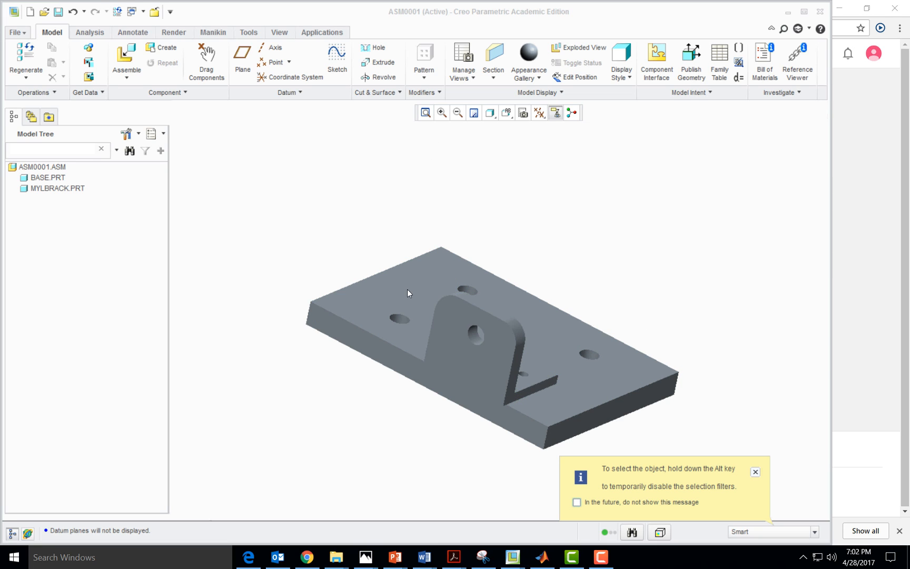
{"action": "left_click", "coordinate": [506, 338]}
{"action": "left_click", "coordinate": [46, 190]}
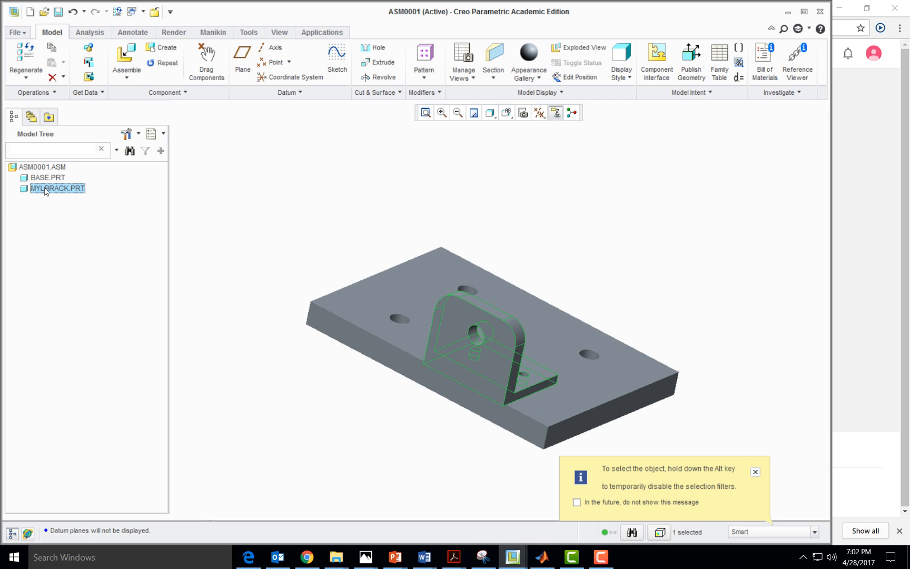
{"action": "left_click", "coordinate": [517, 78]}
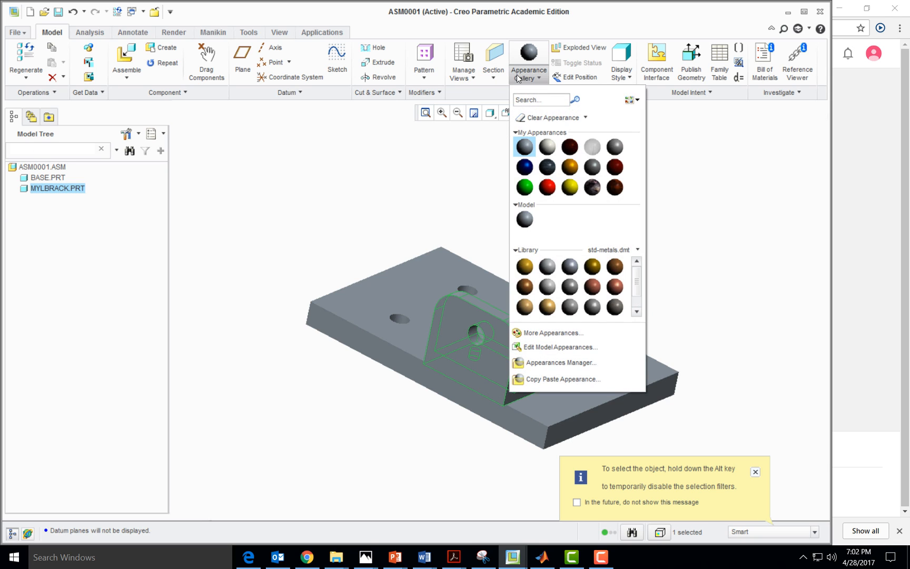
{"action": "left_click", "coordinate": [548, 187]}
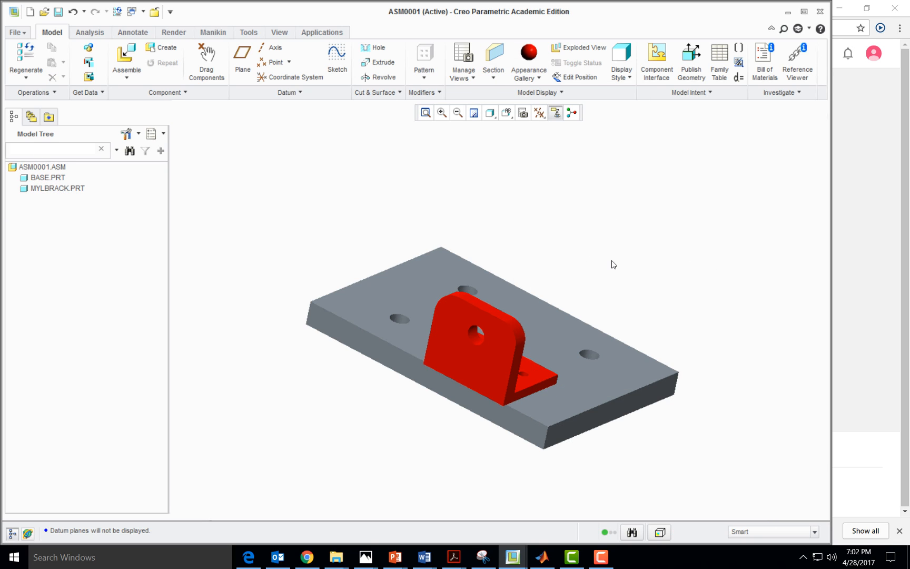
Step: Bring pin.prt from the Ass5 folder into the assembly as the third component
{"action": "middle_click_drag", "start_coordinate": [614, 264], "coordinate": [610, 260]}
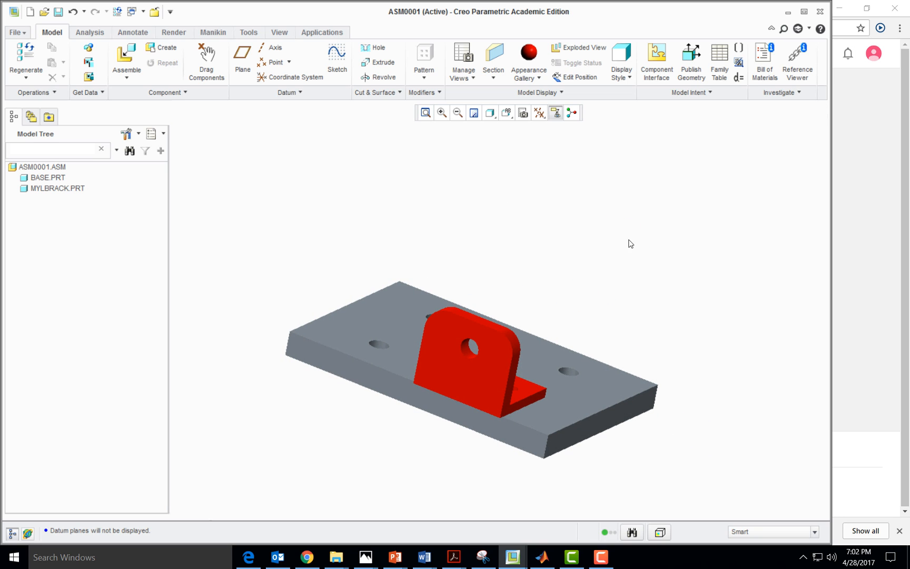
{"action": "left_click", "coordinate": [127, 78]}
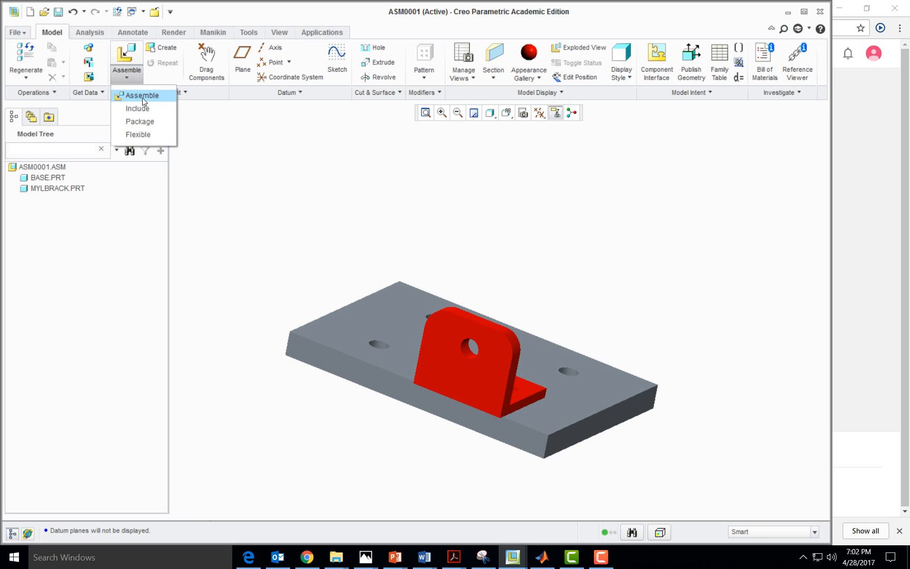
{"action": "left_click", "coordinate": [142, 95]}
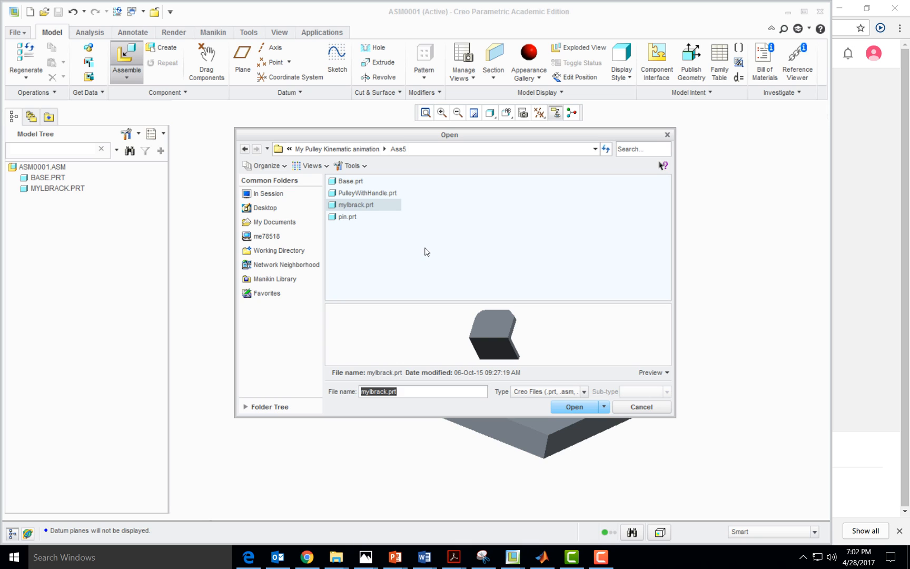
{"action": "left_click", "coordinate": [351, 218]}
{"action": "left_click", "coordinate": [574, 407]}
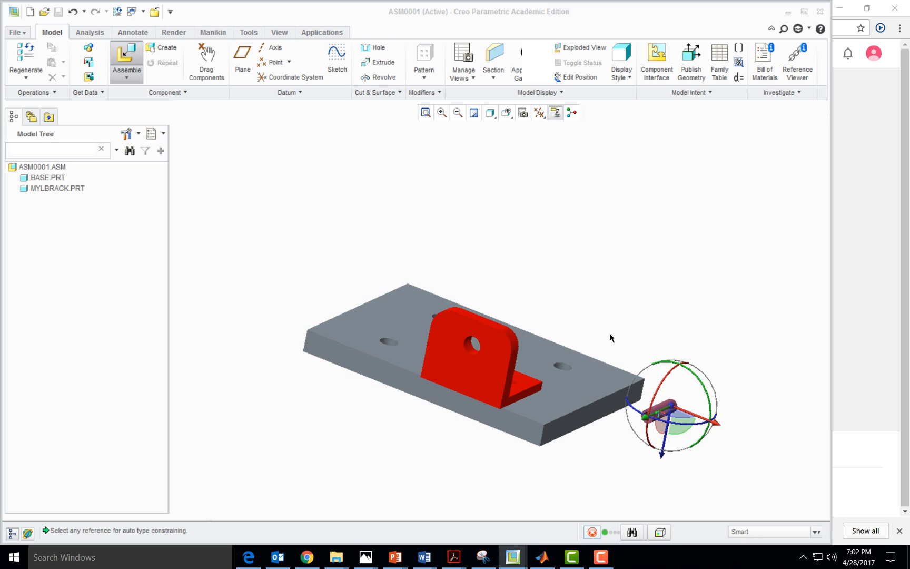
Step: Make the pin's outer cylindrical surface Coincident with the hole in the bracket's upright wall
{"action": "middle_click_drag", "start_coordinate": [733, 346], "coordinate": [518, 370]}
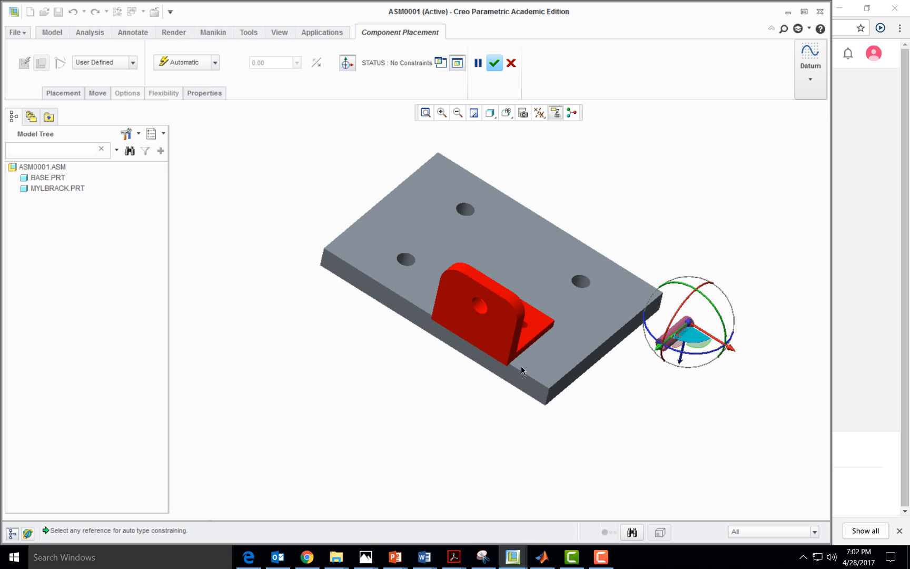
{"action": "left_click", "coordinate": [481, 305]}
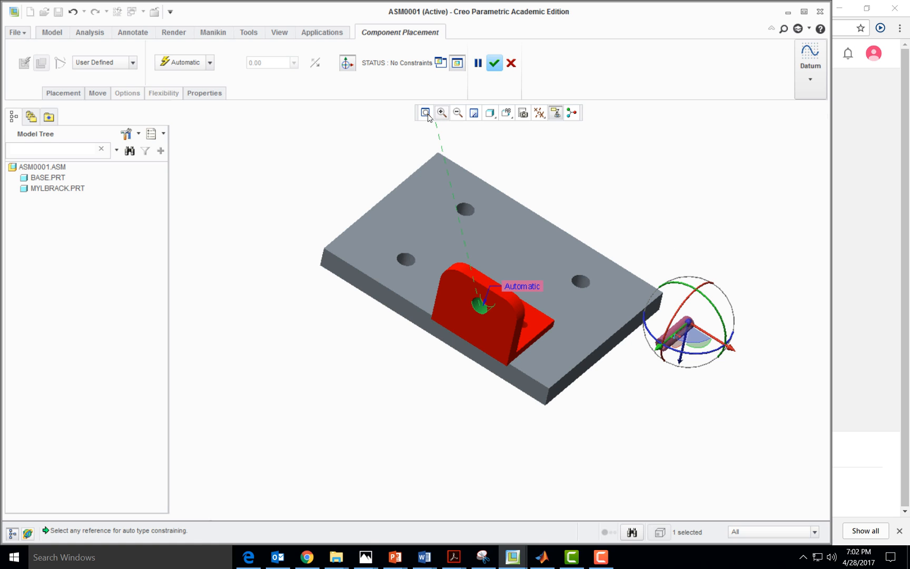
{"action": "left_click", "coordinate": [661, 284]}
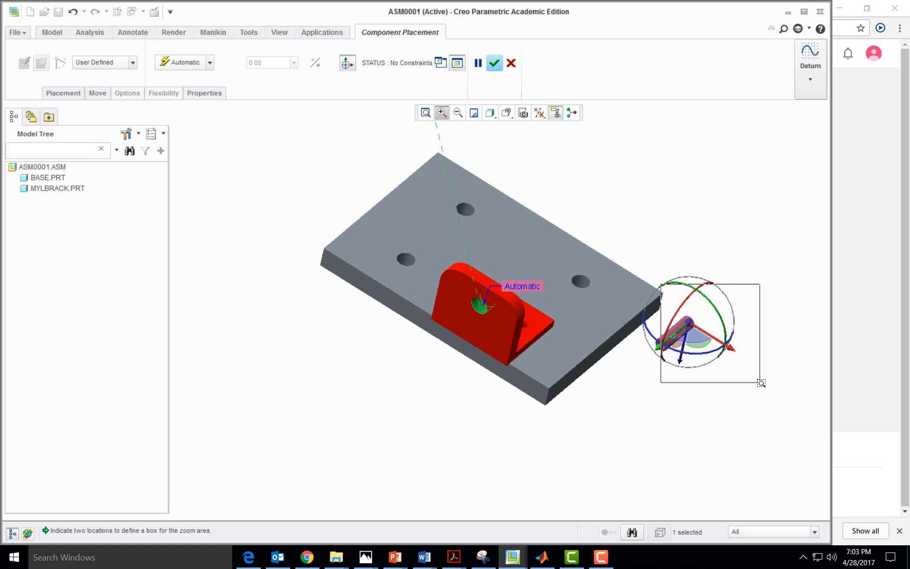
{"action": "left_click", "coordinate": [765, 387]}
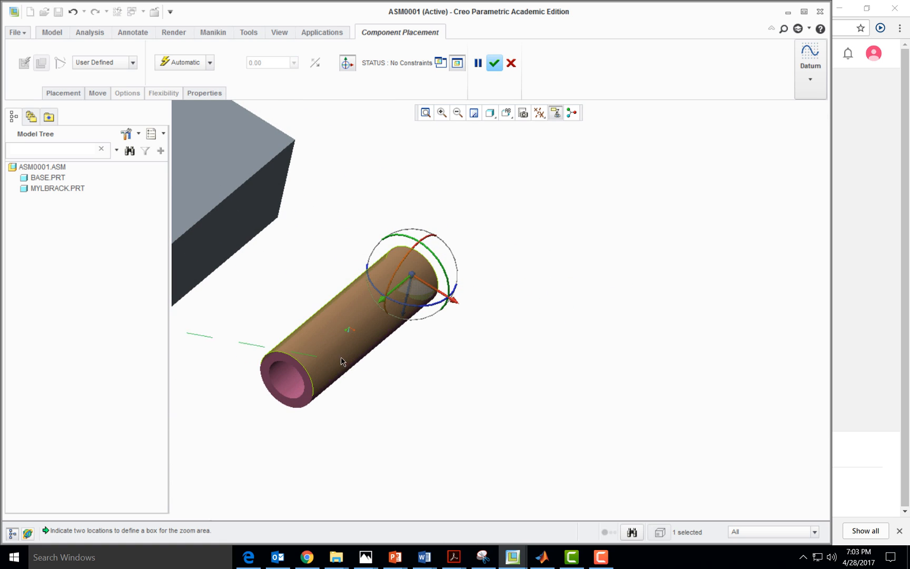
{"action": "left_click", "coordinate": [340, 347]}
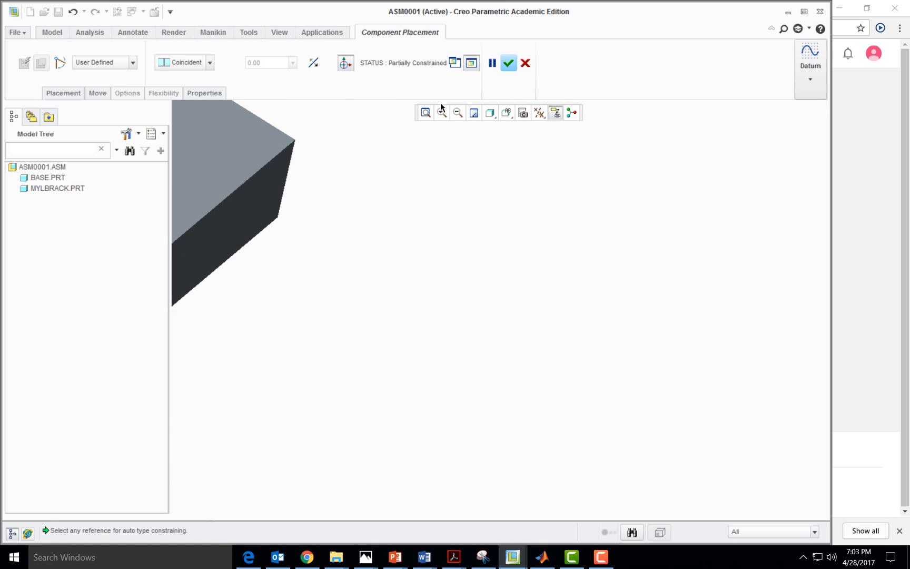
Step: Slide the pin along its axis into the hole in the bracket's upright wall, leaving one end protruding
{"action": "left_click", "coordinate": [425, 112]}
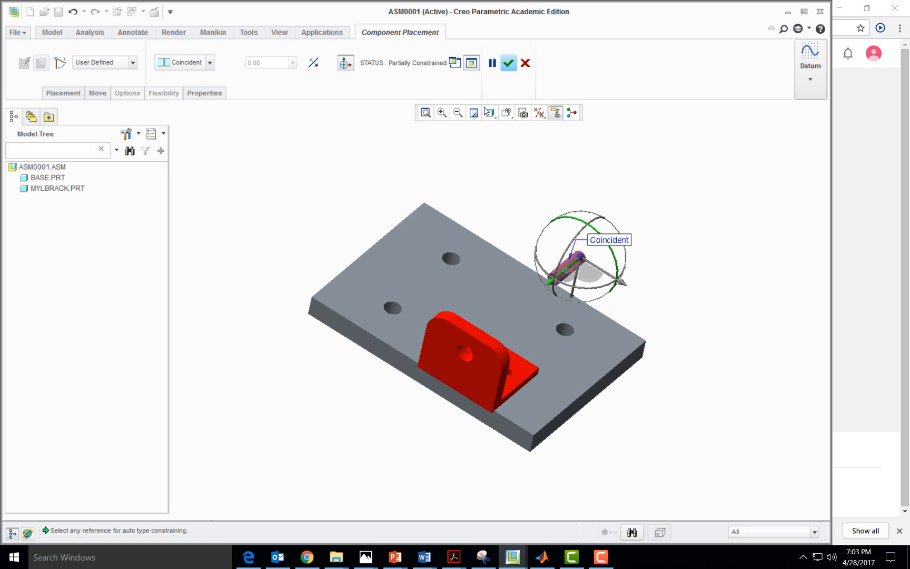
{"action": "left_click_drag", "start_coordinate": [553, 286], "coordinate": [440, 381]}
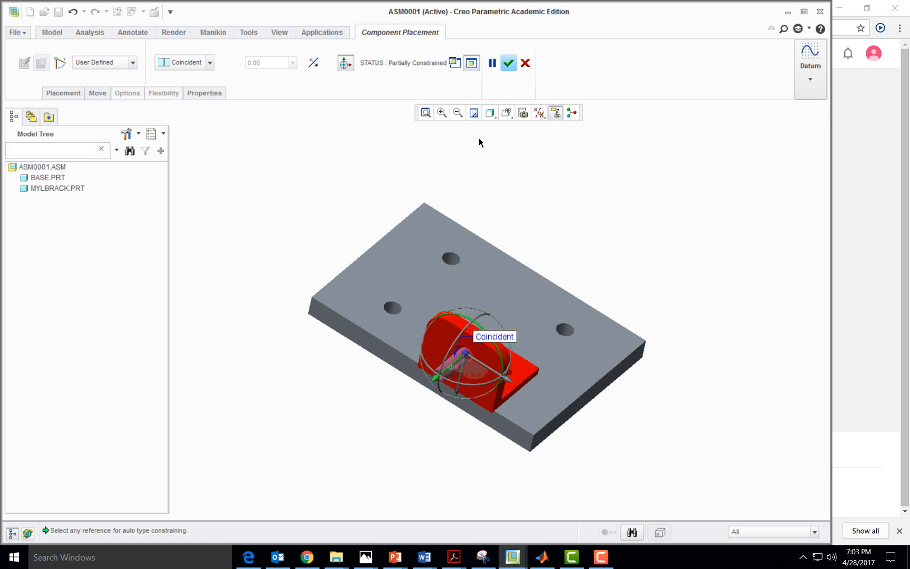
{"action": "left_click", "coordinate": [445, 116]}
{"action": "left_click", "coordinate": [381, 296]}
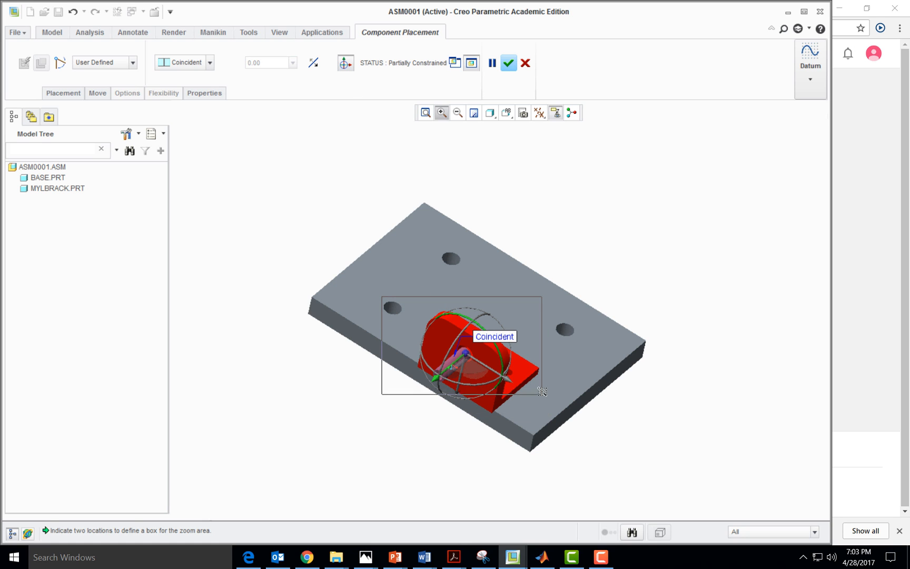
{"action": "left_click", "coordinate": [431, 335]}
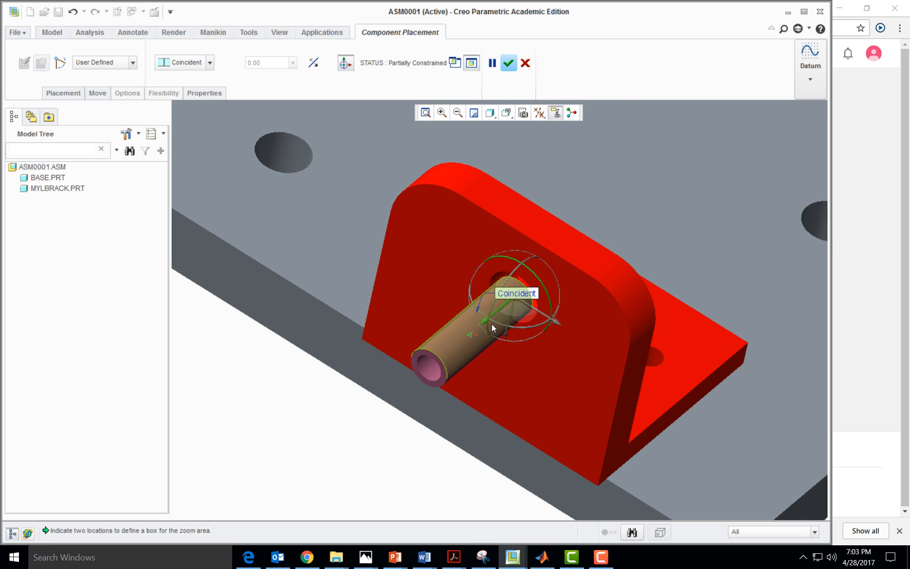
{"action": "left_click_drag", "start_coordinate": [485, 322], "coordinate": [509, 301]}
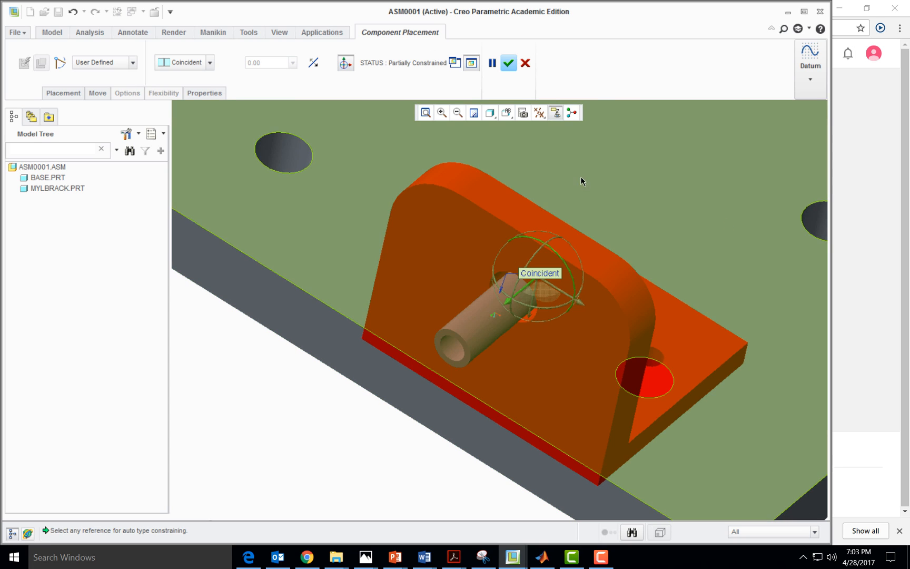
Step: Make the pin's end face Coincident with the flange-side face of the bracket's upright wall and accept the pin's placement
{"action": "middle_click_drag", "start_coordinate": [633, 211], "coordinate": [656, 261]}
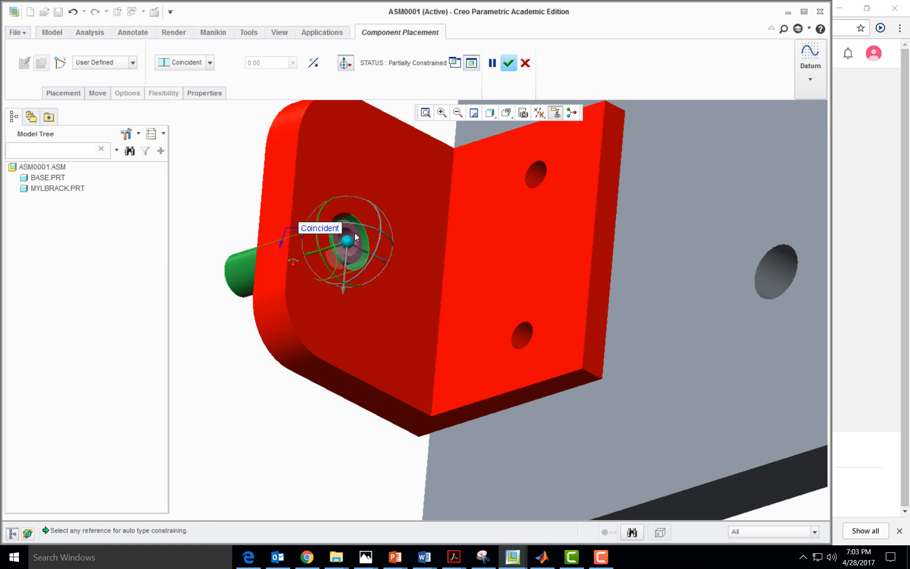
{"action": "left_click", "coordinate": [356, 236]}
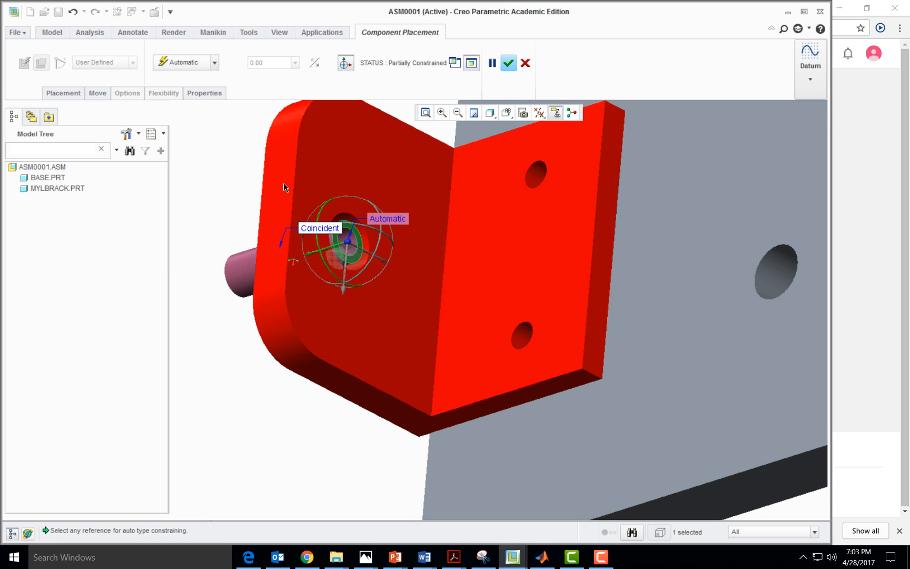
{"action": "left_click", "coordinate": [369, 184]}
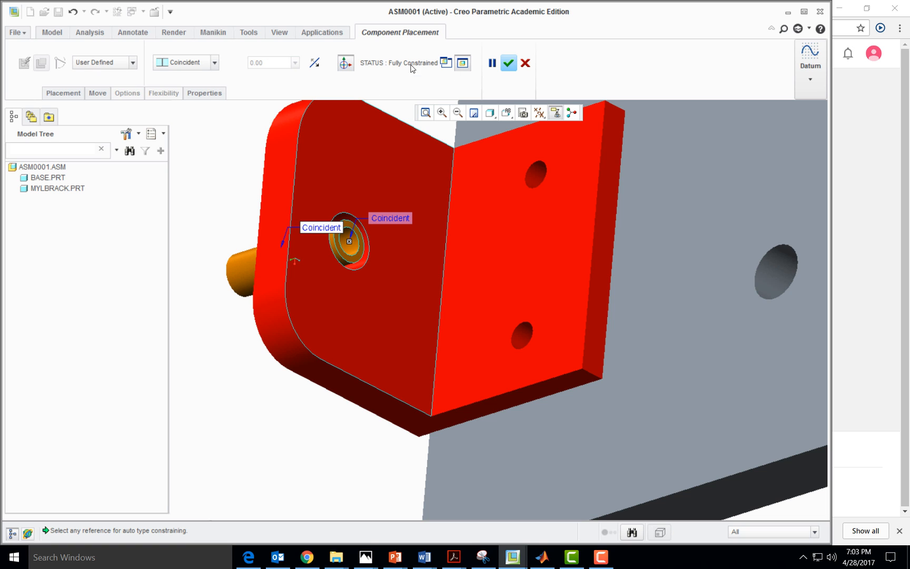
{"action": "left_click", "coordinate": [508, 63]}
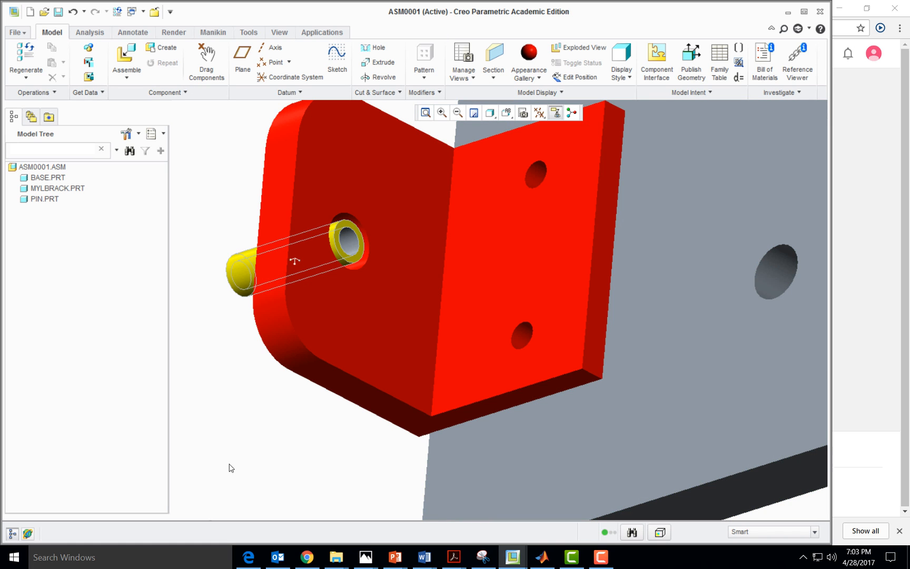
Step: Bring PulleyWithHandle.prt from the Ass5 folder into the assembly as the fourth component
{"action": "middle_click_drag", "start_coordinate": [281, 418], "coordinate": [340, 363]}
{"action": "left_click", "coordinate": [429, 117]}
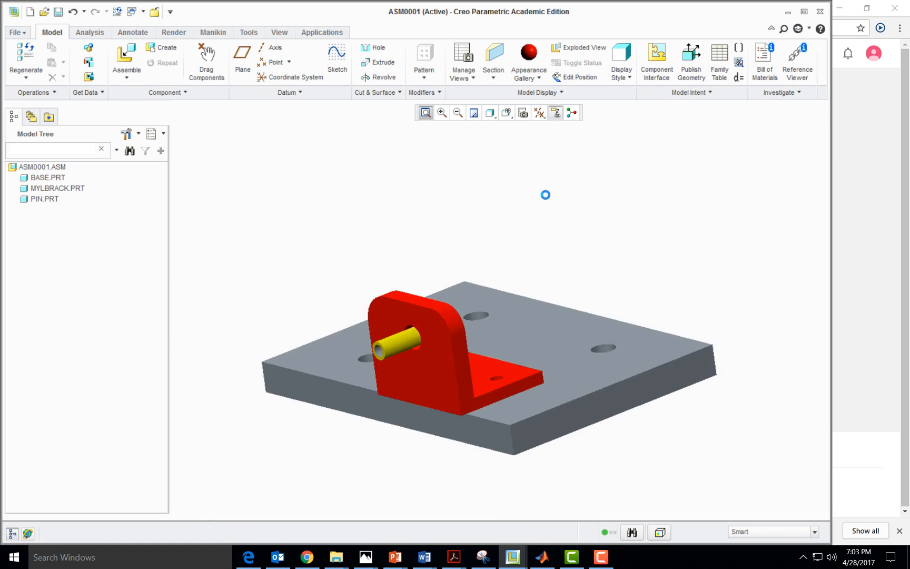
{"action": "mouse_move", "coordinate": [658, 258]}
{"action": "middle_mouse_down"}
{"action": "mouse_move", "coordinate": [680, 258]}
{"action": "mouse_move", "coordinate": [667, 257]}
{"action": "middle_mouse_up"}
{"action": "left_click", "coordinate": [442, 113]}
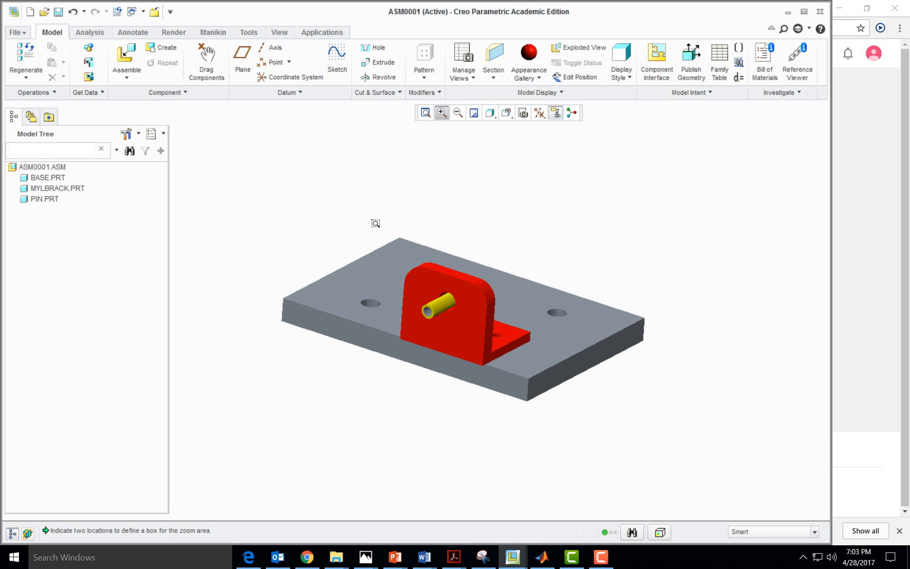
{"action": "left_click", "coordinate": [345, 215]}
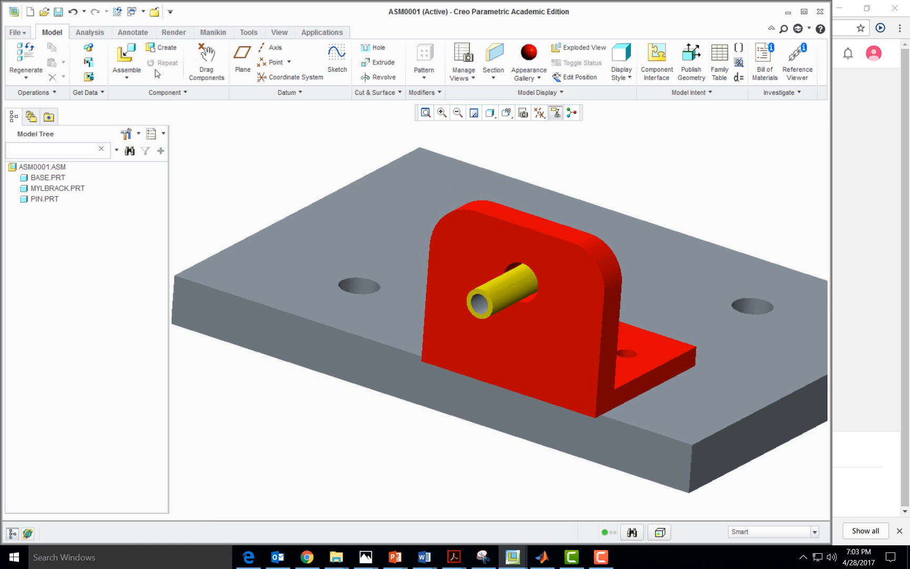
{"action": "left_click", "coordinate": [127, 55]}
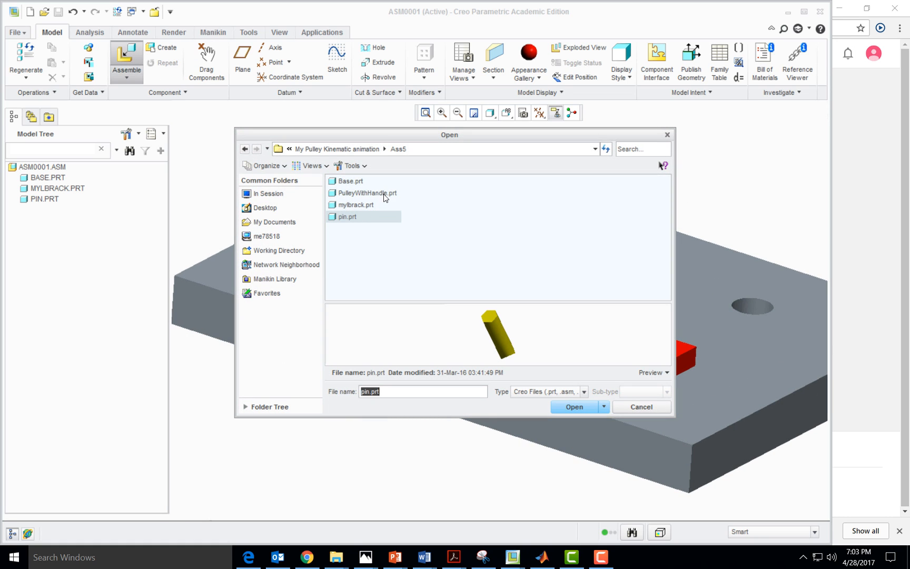
{"action": "left_click", "coordinate": [386, 193]}
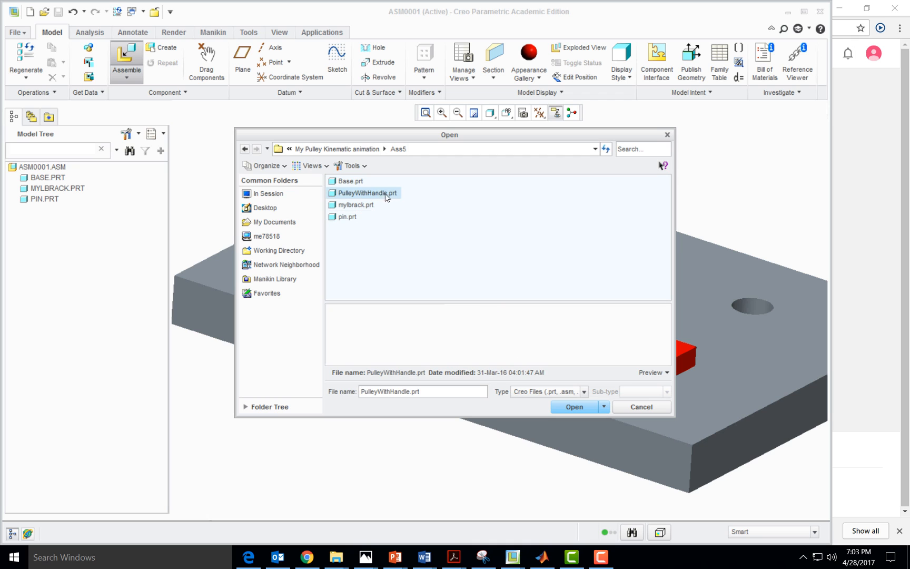
{"action": "left_click", "coordinate": [567, 408]}
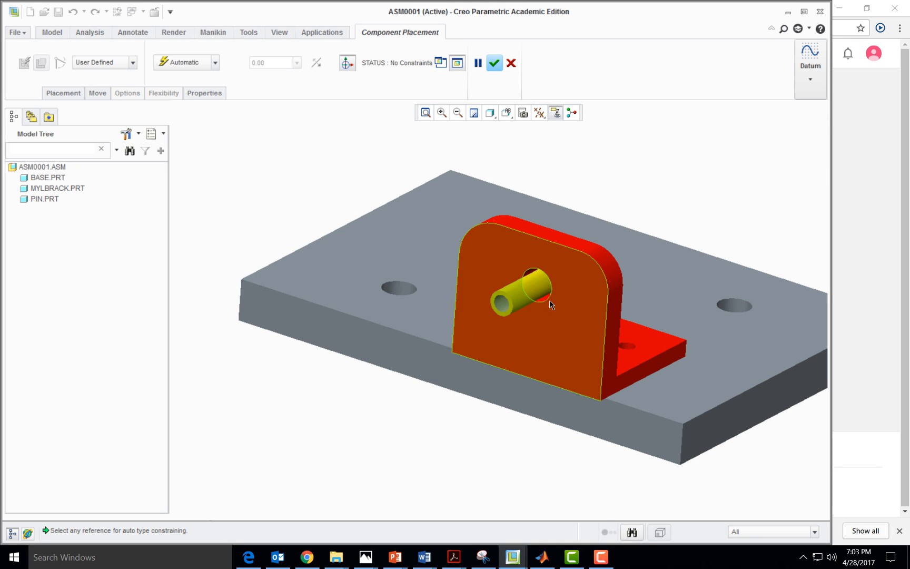
Step: Set the pulley's connection type to Pin
{"action": "left_click", "coordinate": [426, 112]}
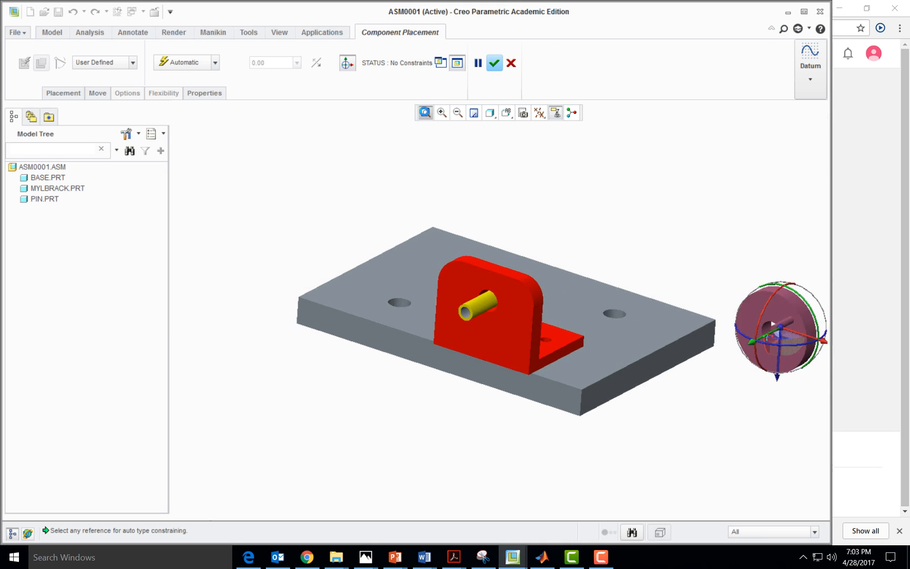
{"action": "left_click", "coordinate": [442, 113]}
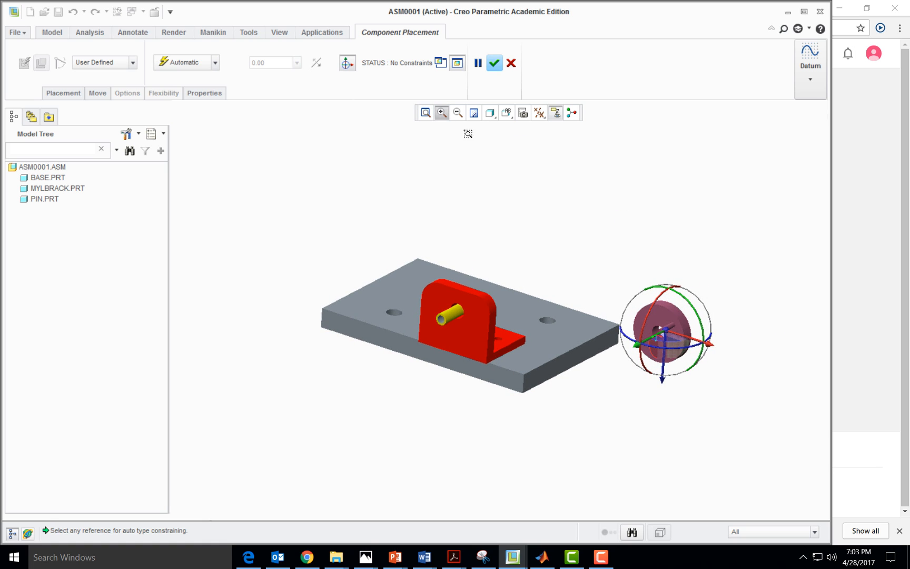
{"action": "left_click", "coordinate": [591, 273]}
{"action": "left_click", "coordinate": [746, 399]}
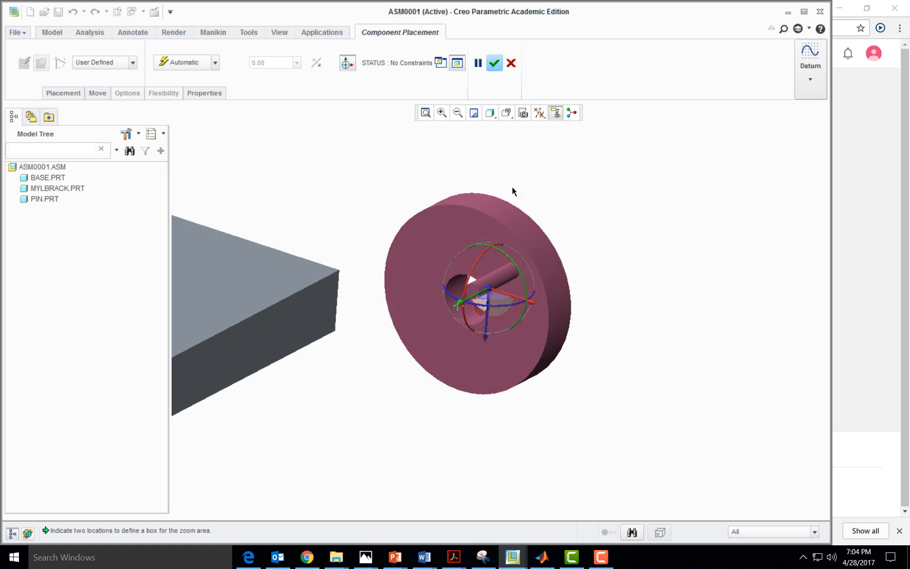
{"action": "left_click", "coordinate": [471, 316]}
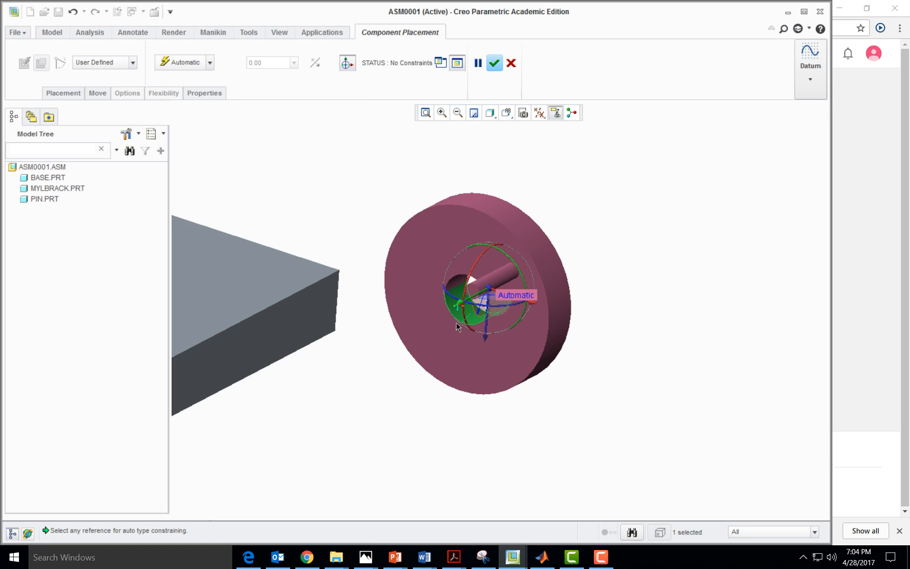
{"action": "key", "text": "Escape"}
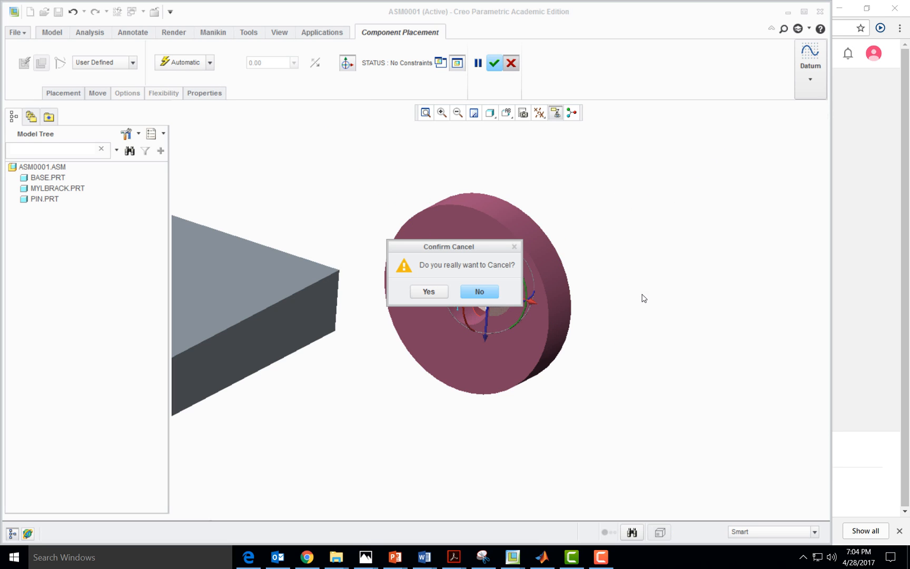
{"action": "left_click", "coordinate": [480, 292]}
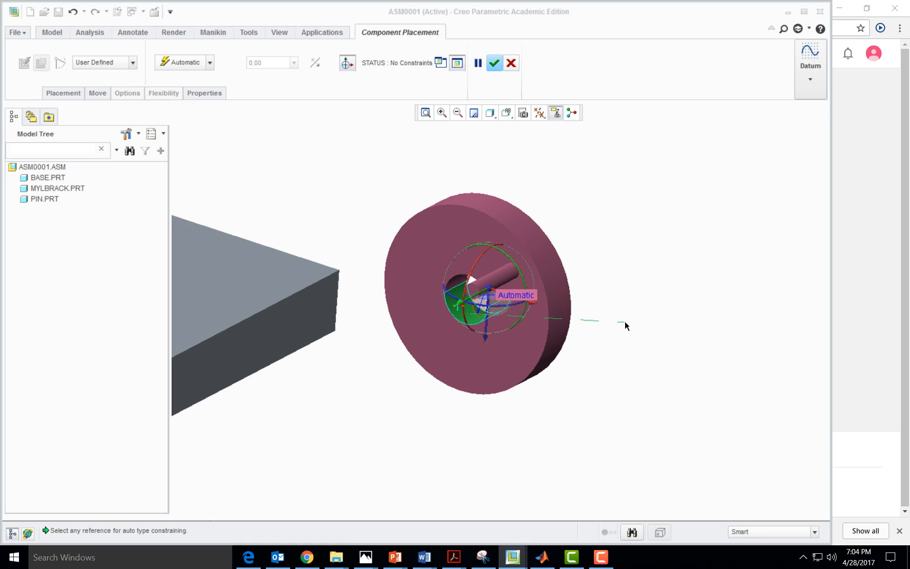
{"action": "left_click", "coordinate": [107, 58]}
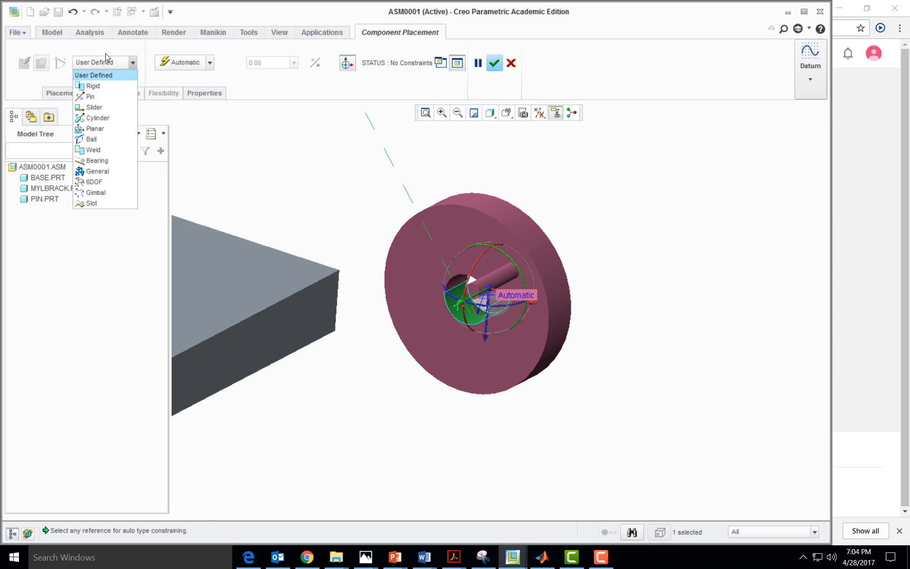
{"action": "left_click", "coordinate": [111, 98]}
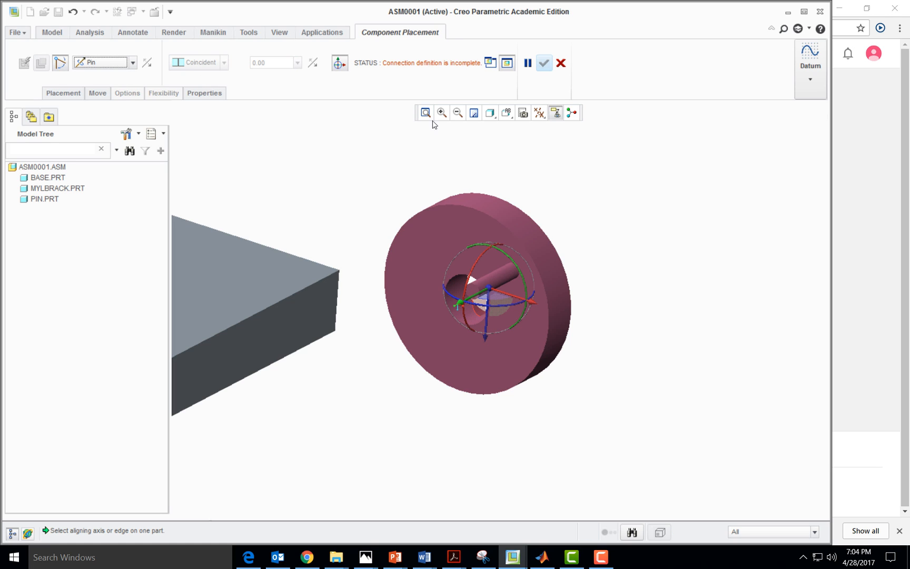
Step: Define the Pin connection's axis alignment between the pulley's centre hole and the pin's outer cylindrical surface
{"action": "left_click", "coordinate": [63, 94]}
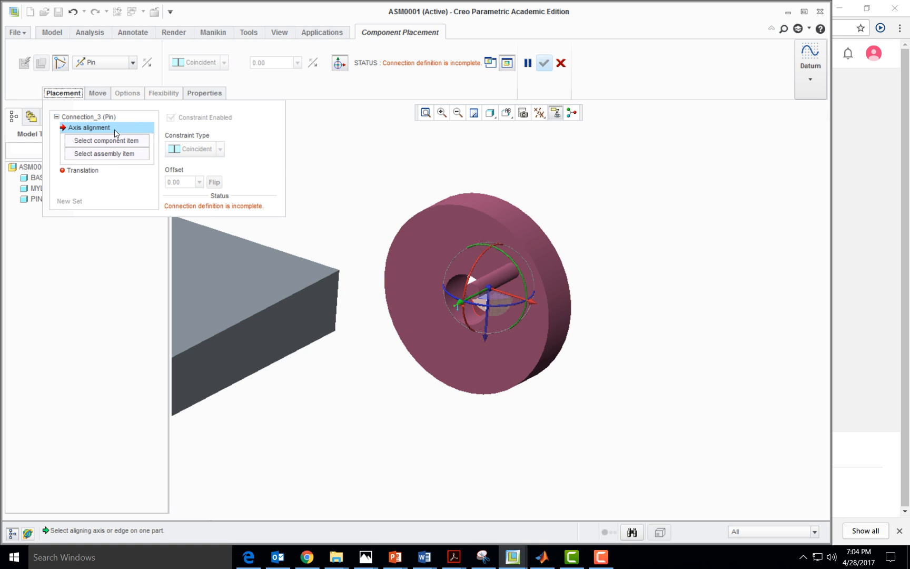
{"action": "left_click", "coordinate": [123, 143]}
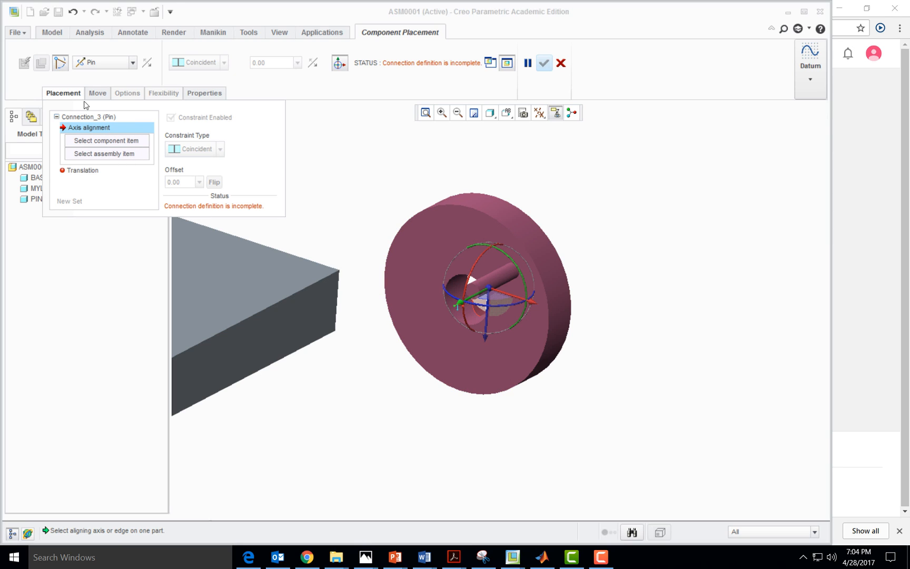
{"action": "left_click", "coordinate": [447, 290]}
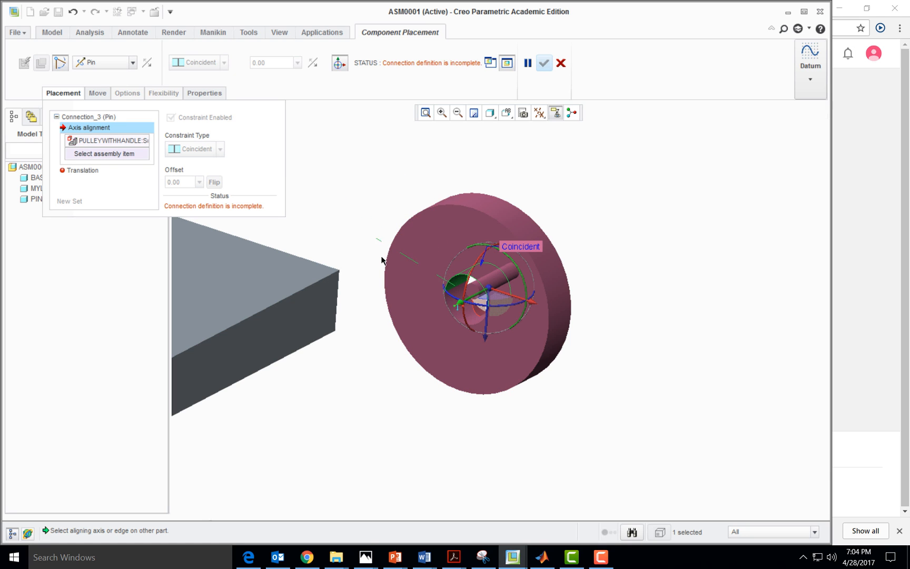
{"action": "left_click", "coordinate": [425, 112]}
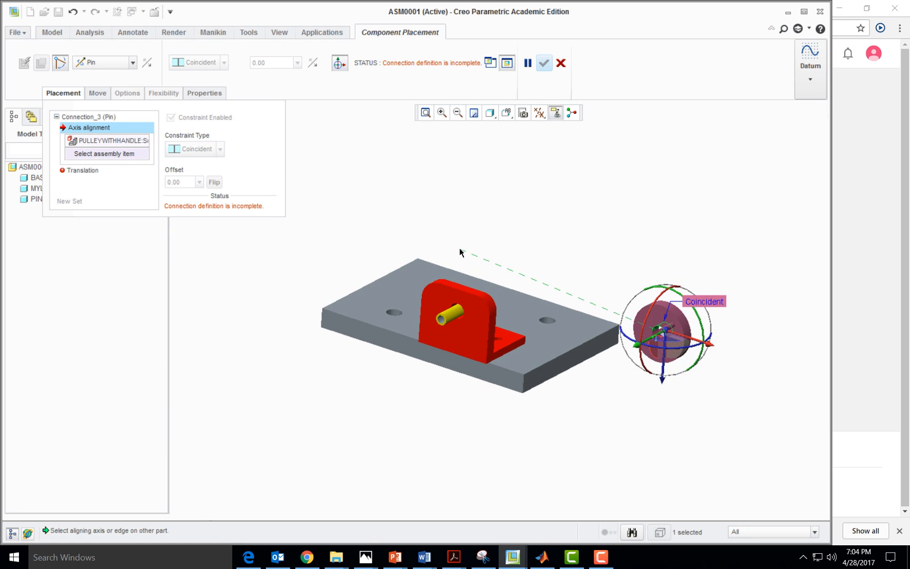
{"action": "left_click", "coordinate": [442, 112]}
{"action": "left_click", "coordinate": [418, 288]}
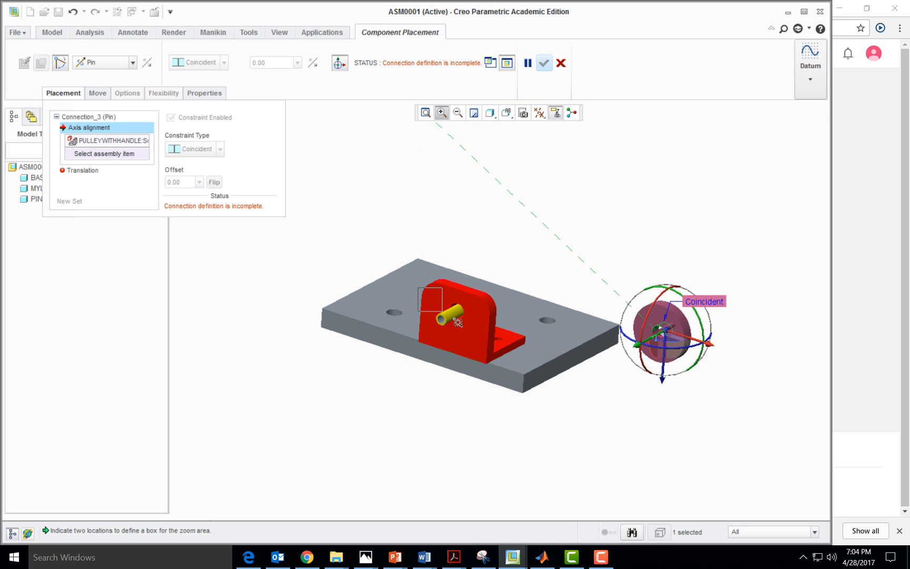
{"action": "left_click", "coordinate": [483, 333]}
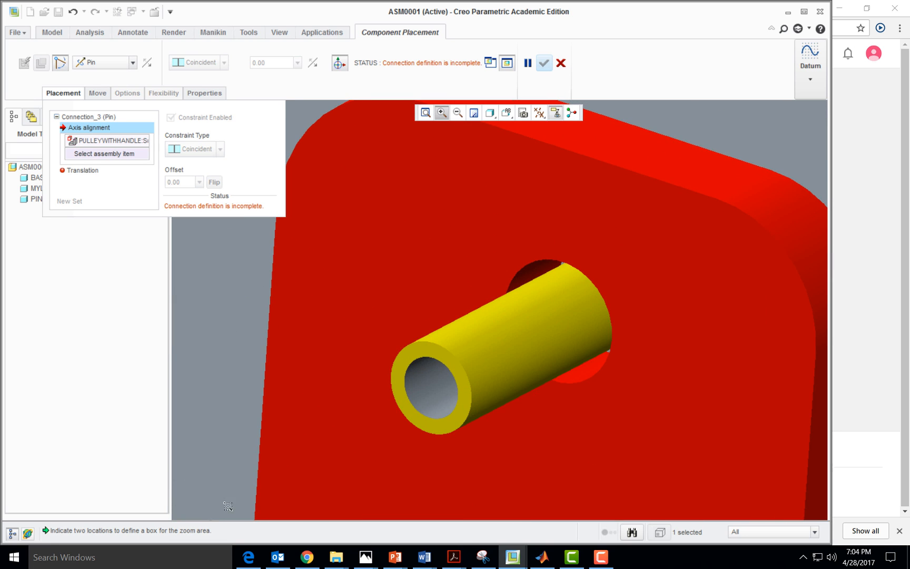
{"action": "key", "text": "Escape"}
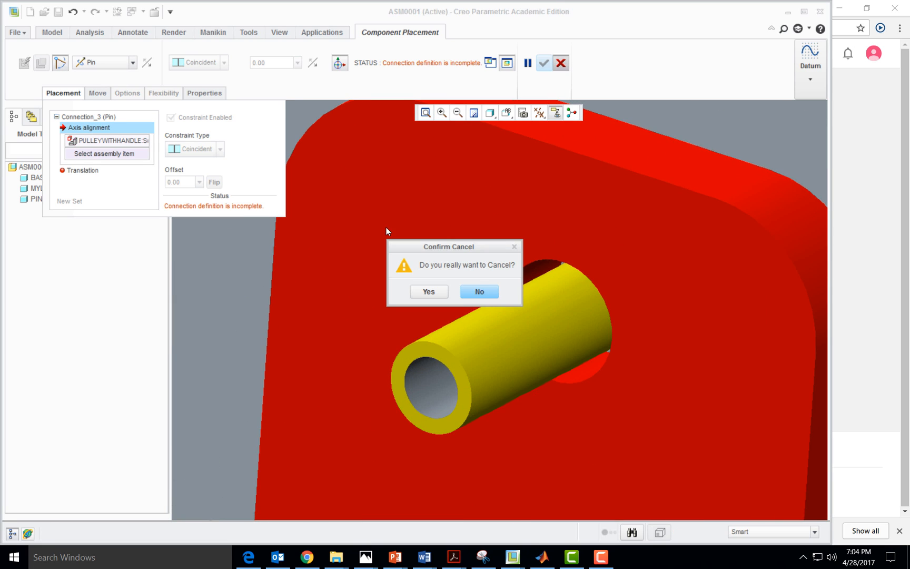
{"action": "left_click", "coordinate": [480, 292]}
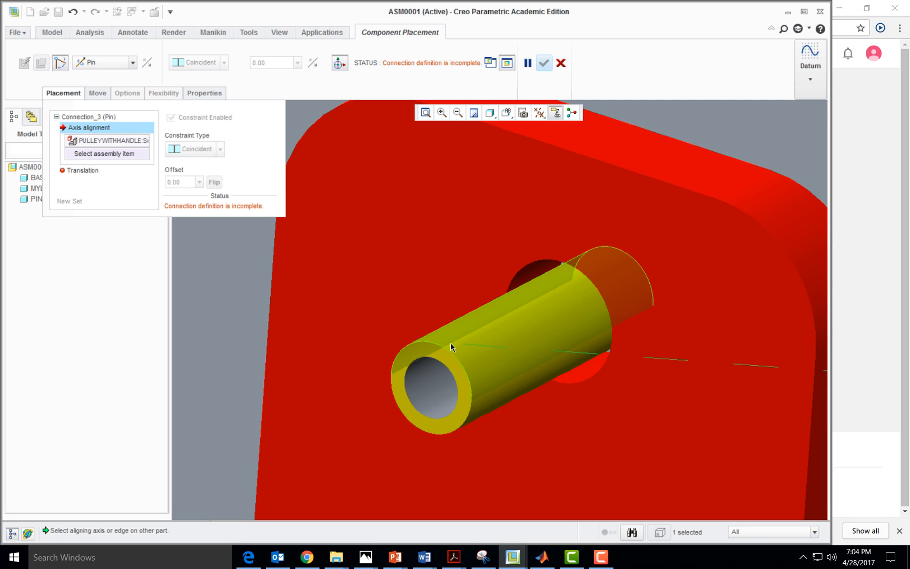
{"action": "left_click", "coordinate": [479, 351]}
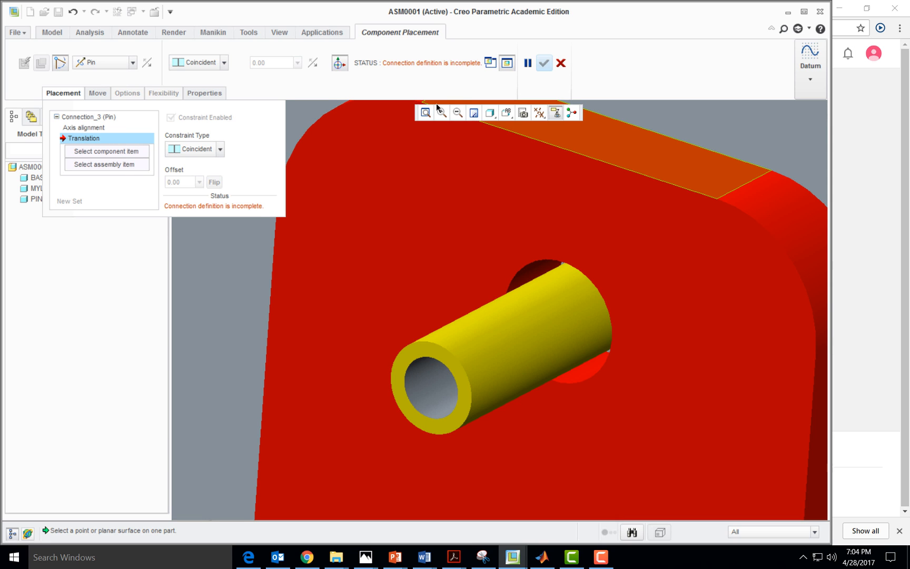
Step: Define the Pin connection's translation between the outer face of the bracket's upright wall and the pulley's flat face opposite the handle
{"action": "left_click", "coordinate": [426, 112]}
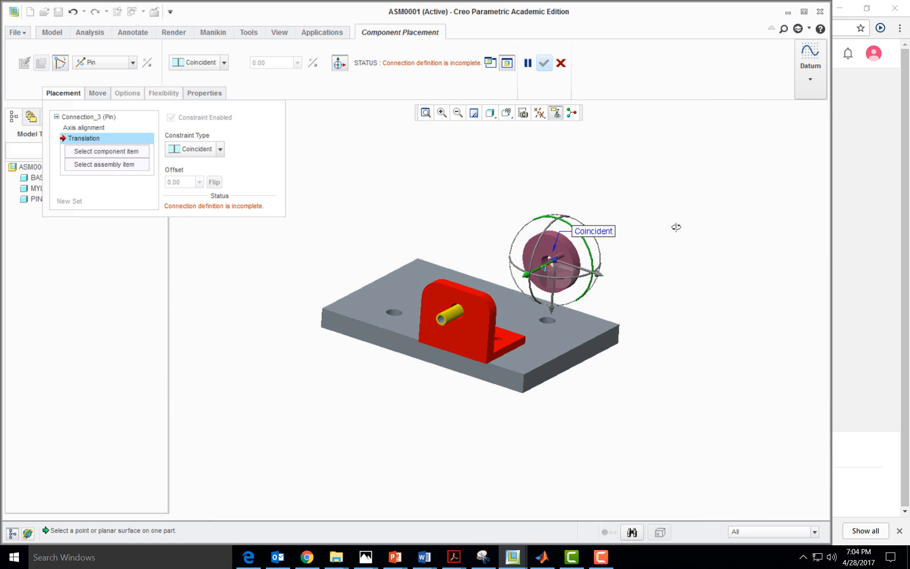
{"action": "middle_click_drag", "start_coordinate": [676, 227], "coordinate": [664, 243]}
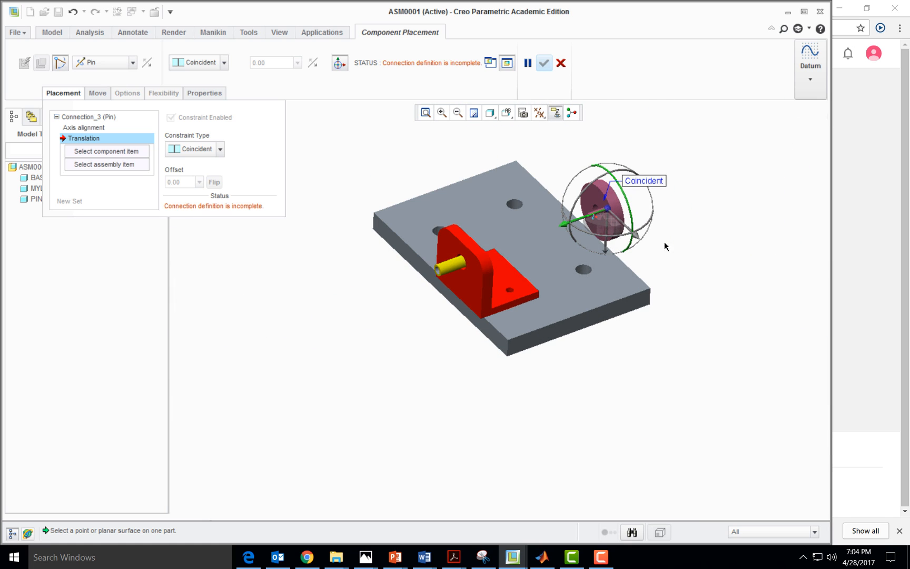
{"action": "left_click", "coordinate": [380, 230]}
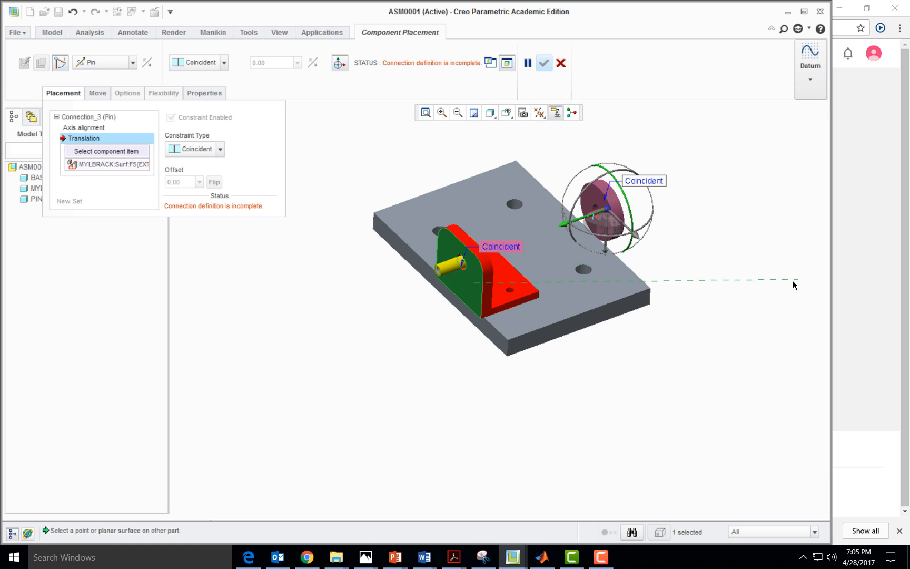
{"action": "middle_click_drag", "start_coordinate": [795, 283], "coordinate": [747, 290]}
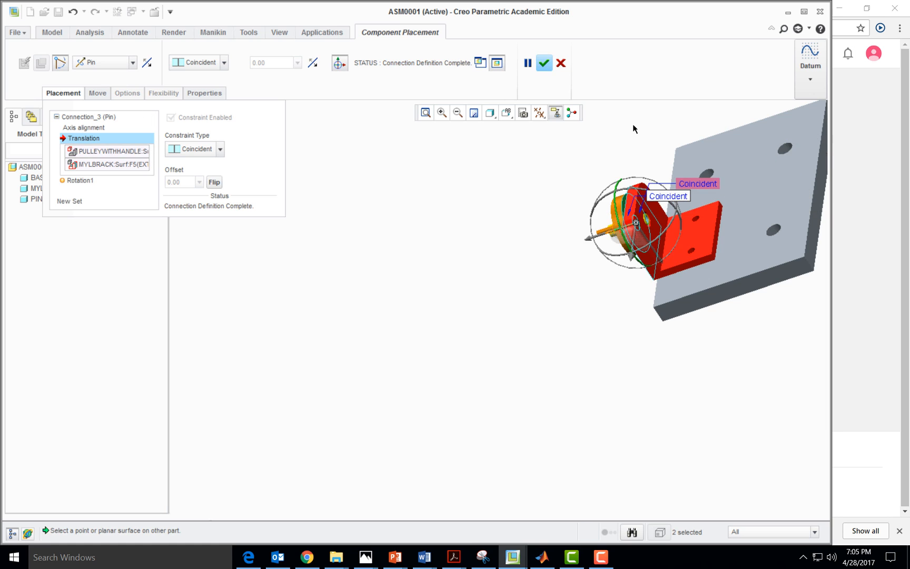
{"action": "mouse_move", "coordinate": [613, 353]}
{"action": "middle_mouse_down"}
{"action": "mouse_move", "coordinate": [669, 326]}
{"action": "mouse_move", "coordinate": [529, 267]}
{"action": "mouse_move", "coordinate": [449, 149]}
{"action": "middle_mouse_up"}
Step: Change the constraint type of the pulley's translation reference to Distance
{"action": "left_click", "coordinate": [441, 112]}
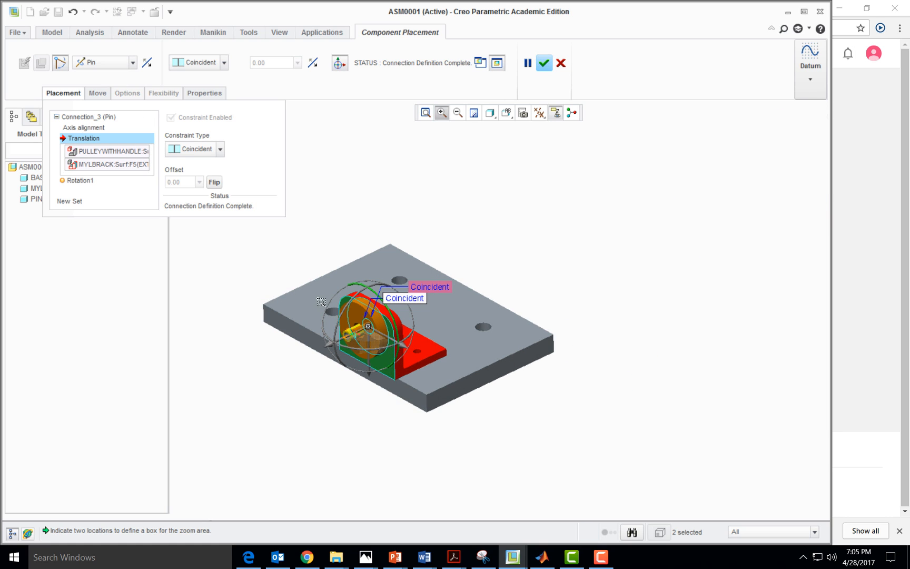
{"action": "left_click", "coordinate": [326, 269]}
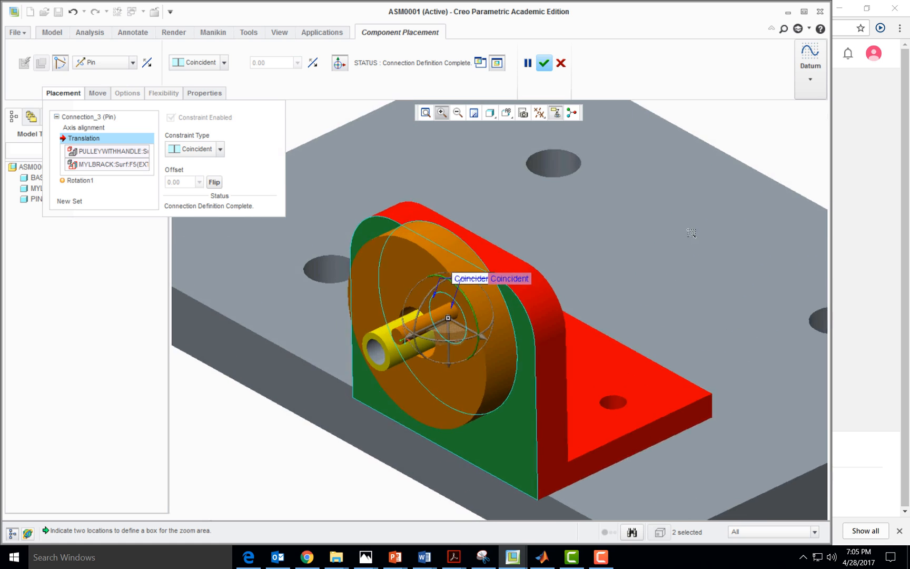
{"action": "middle_click", "coordinate": [188, 345]}
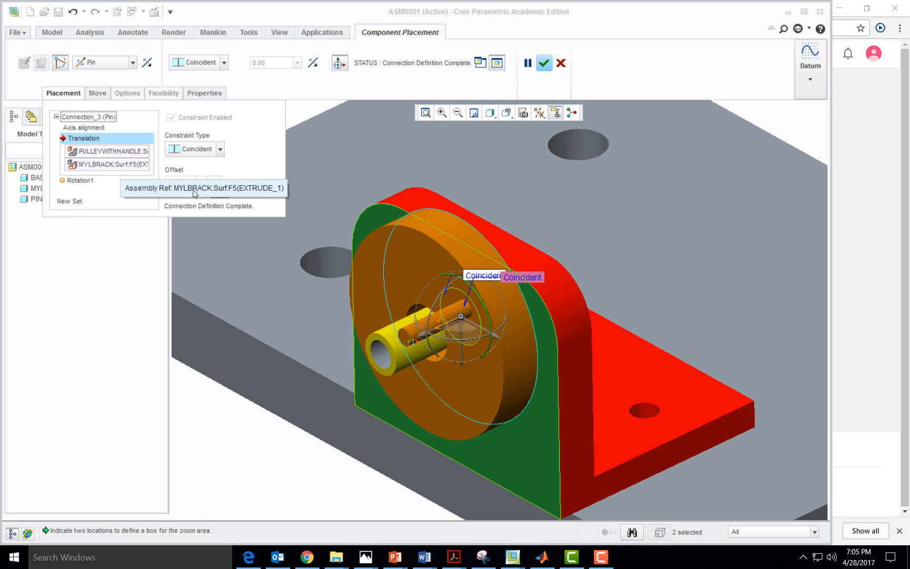
{"action": "left_click", "coordinate": [202, 153]}
{"action": "left_click", "coordinate": [195, 163]}
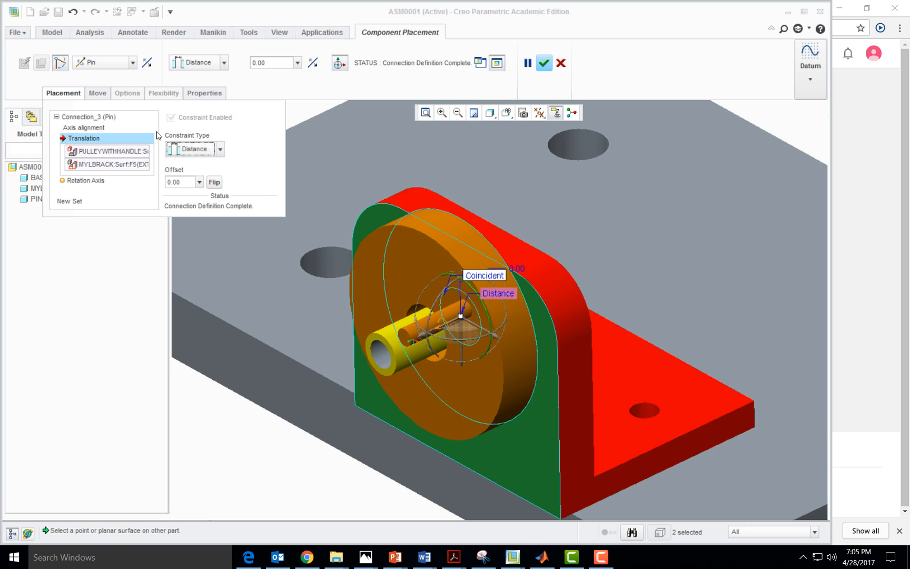
Step: Set the pulley's translation offset from the bracket wall to 10 and accept the component placement
{"action": "double_click", "coordinate": [176, 183]}
{"action": "type", "text": "10"}
{"action": "key", "text": "Return"}
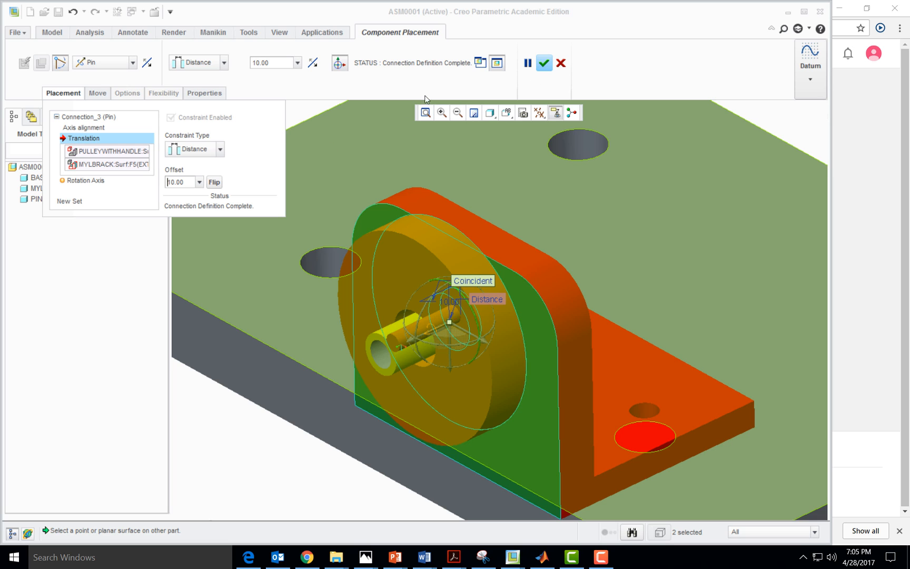
{"action": "left_click", "coordinate": [544, 63]}
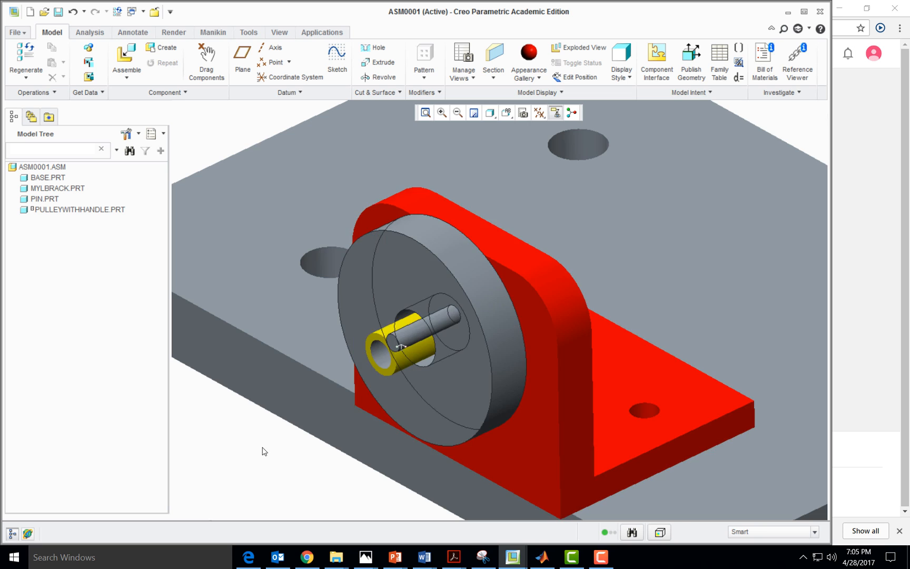
Step: Apply the green appearance to the whole PULLEYWITHHANDLE part
{"action": "left_click", "coordinate": [426, 113]}
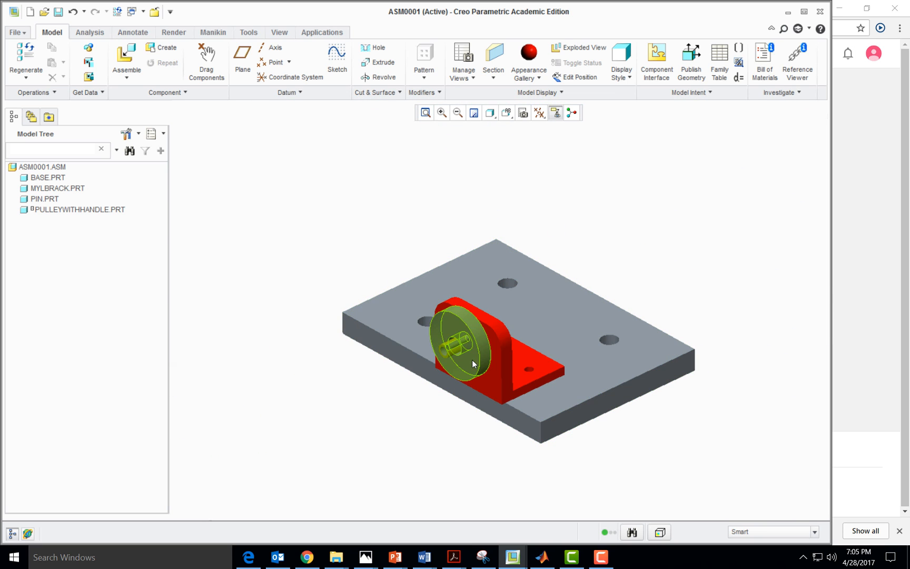
{"action": "left_click", "coordinate": [80, 209]}
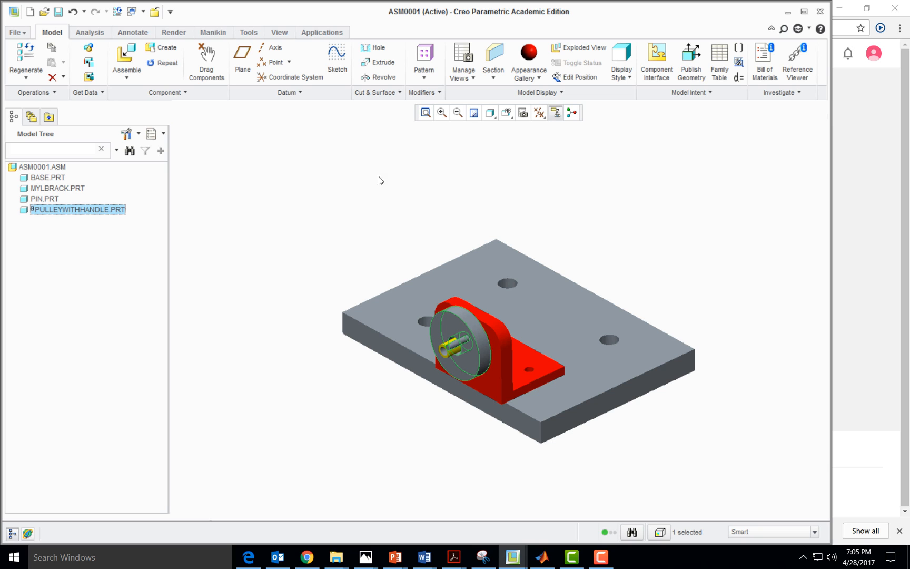
{"action": "left_click", "coordinate": [531, 77]}
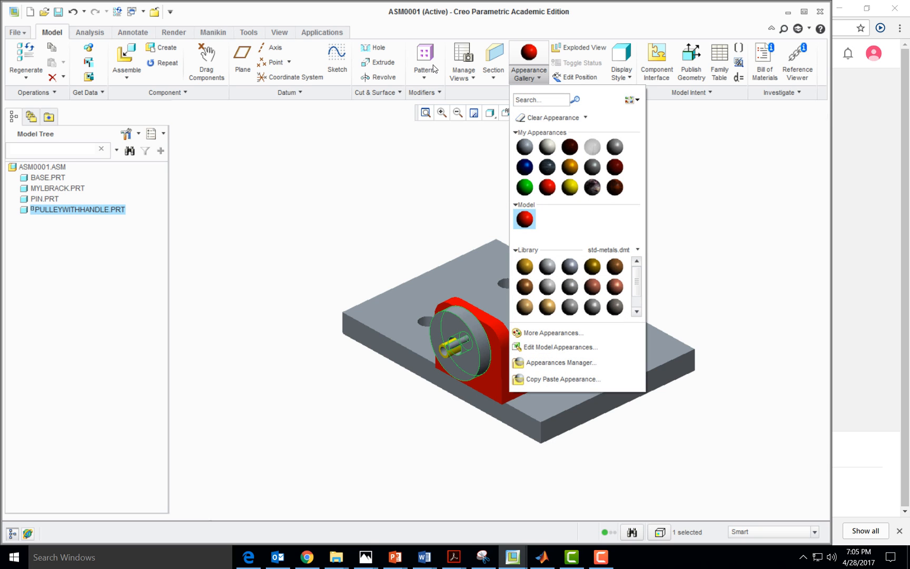
{"action": "left_click", "coordinate": [531, 191]}
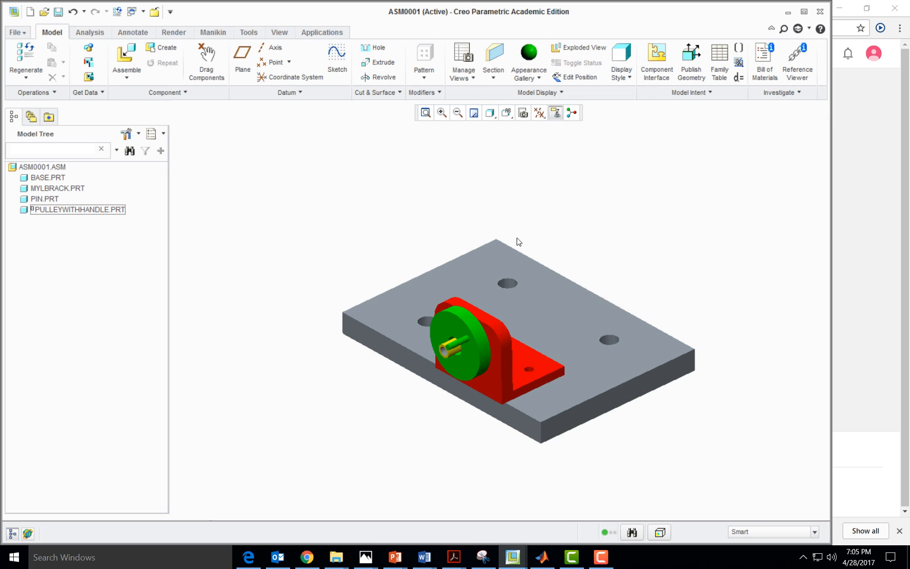
{"action": "middle_click_drag", "start_coordinate": [412, 230], "coordinate": [429, 216]}
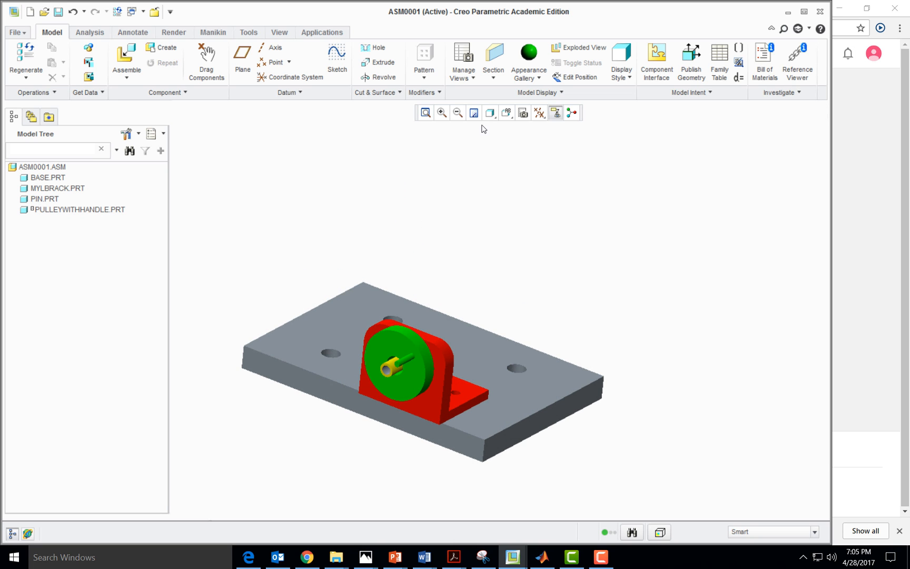
{"action": "left_click", "coordinate": [442, 113]}
{"action": "left_click", "coordinate": [309, 316]}
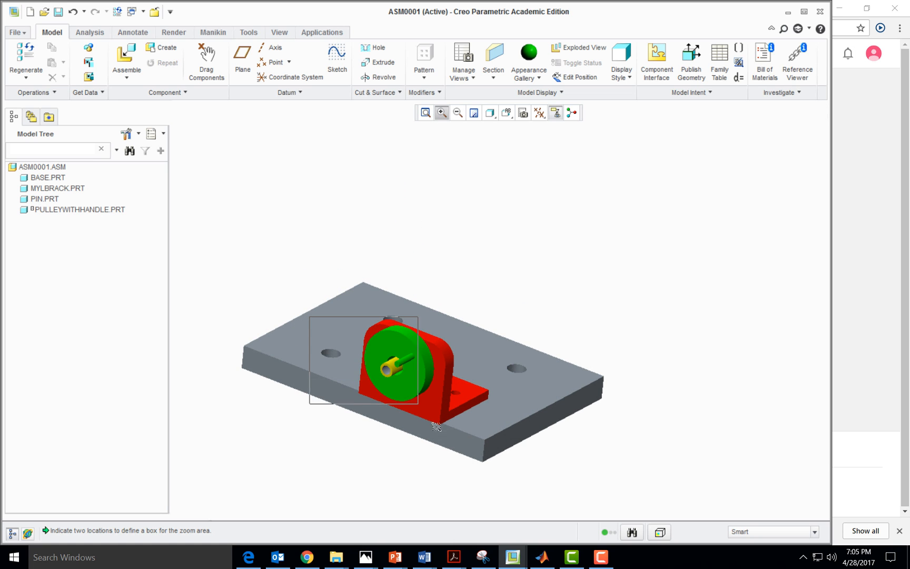
{"action": "left_click", "coordinate": [477, 447]}
{"action": "middle_click", "coordinate": [352, 441]}
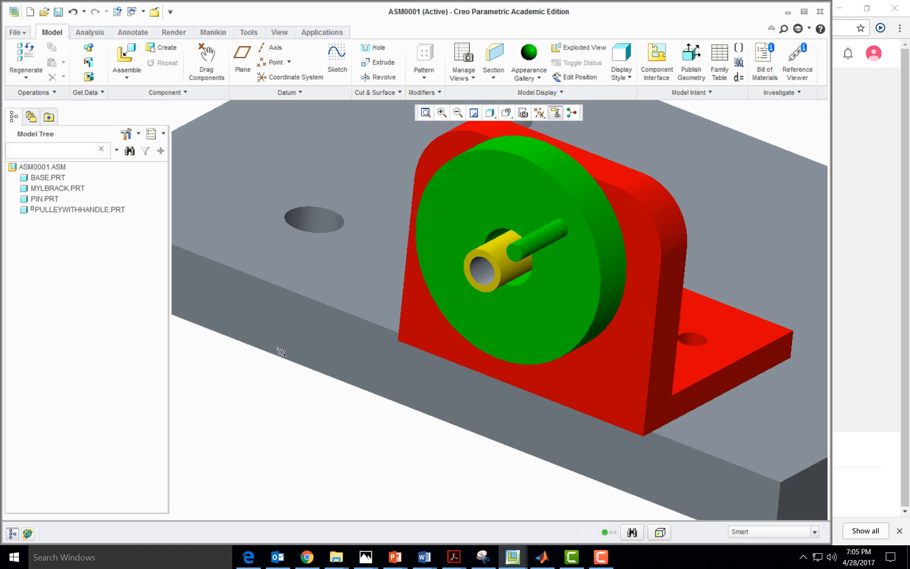
{"action": "left_click", "coordinate": [380, 376]}
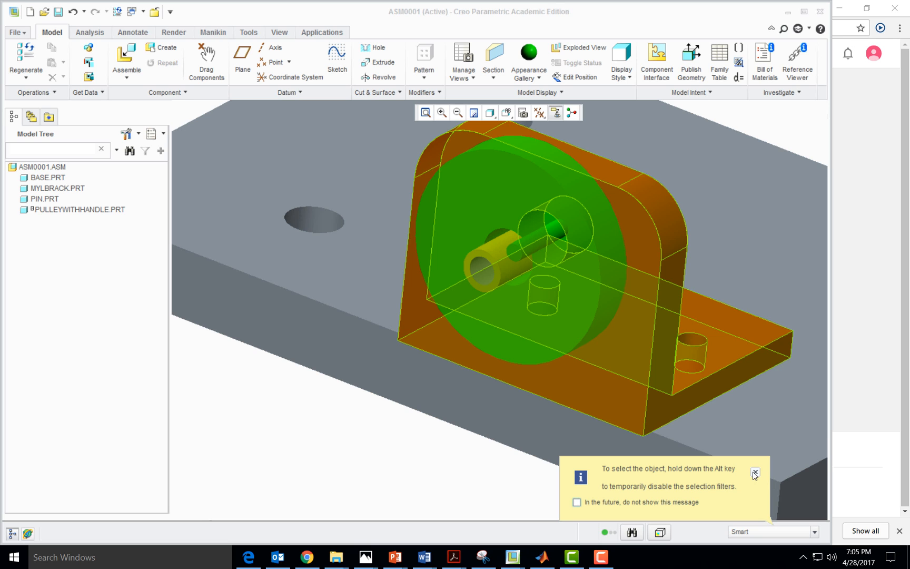
{"action": "key", "text": "ctrl+d"}
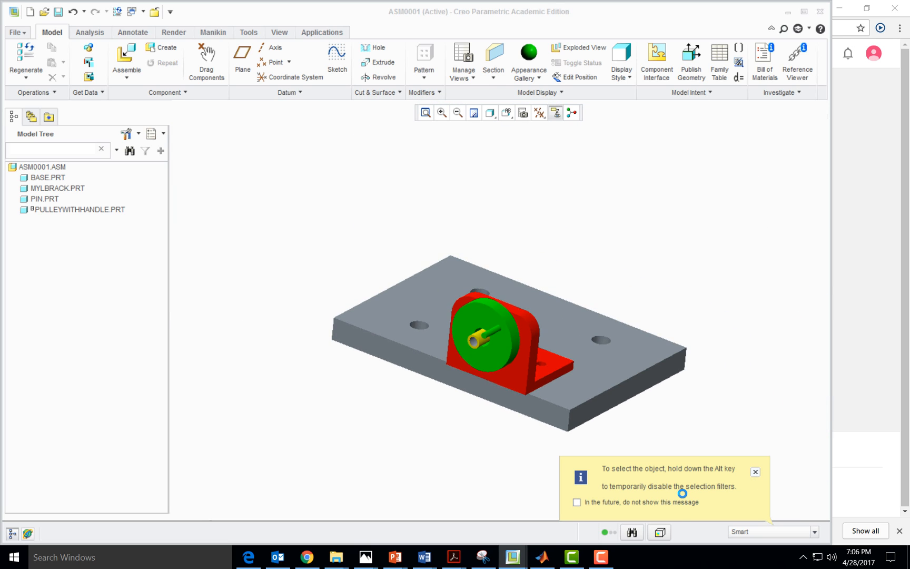
{"action": "left_click", "coordinate": [58, 11]}
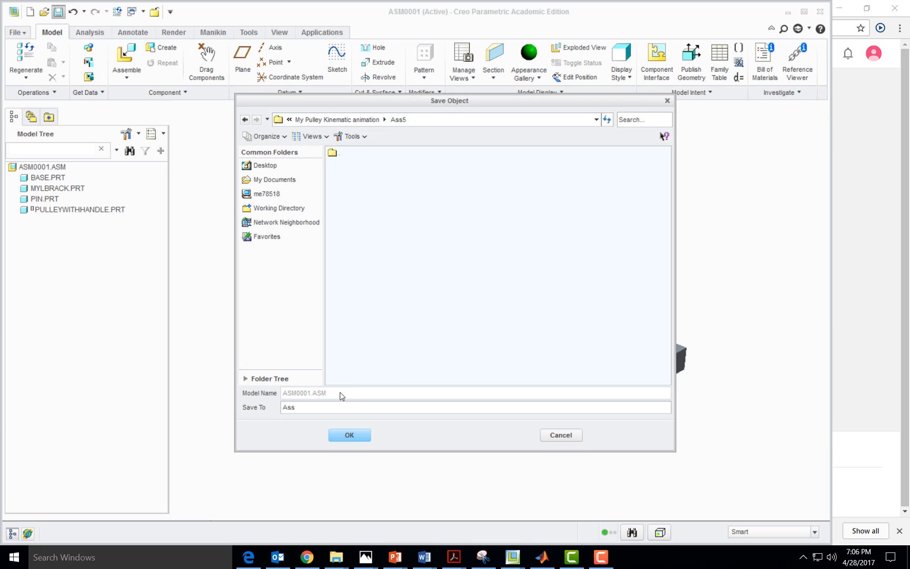
{"action": "left_click", "coordinate": [363, 441]}
{"action": "left_click", "coordinate": [667, 100]}
Step: Save a copy of the assembly as Ass6 in the Ass5 folder, reusing the existing part files
{"action": "left_click", "coordinate": [16, 33]}
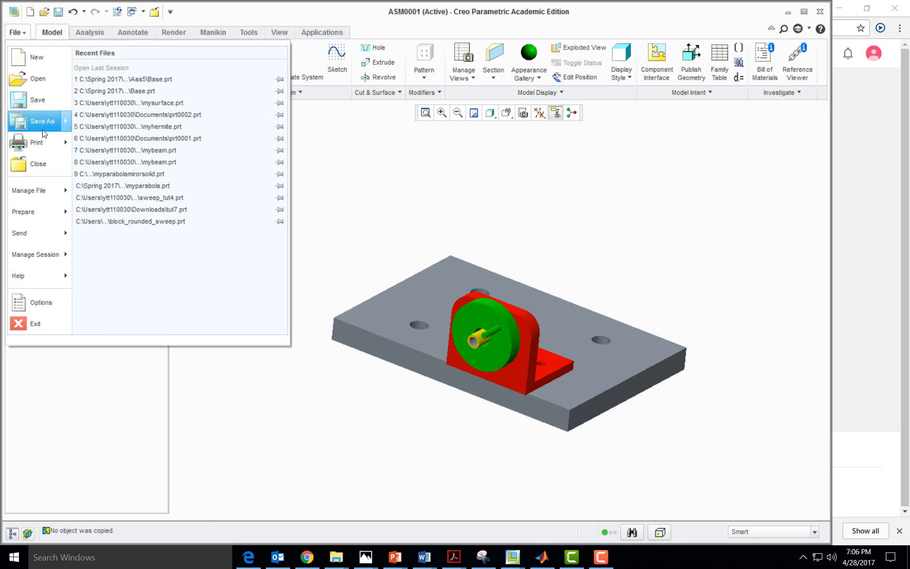
{"action": "mouse_move", "coordinate": [40, 120]}
{"action": "left_click", "coordinate": [110, 79]}
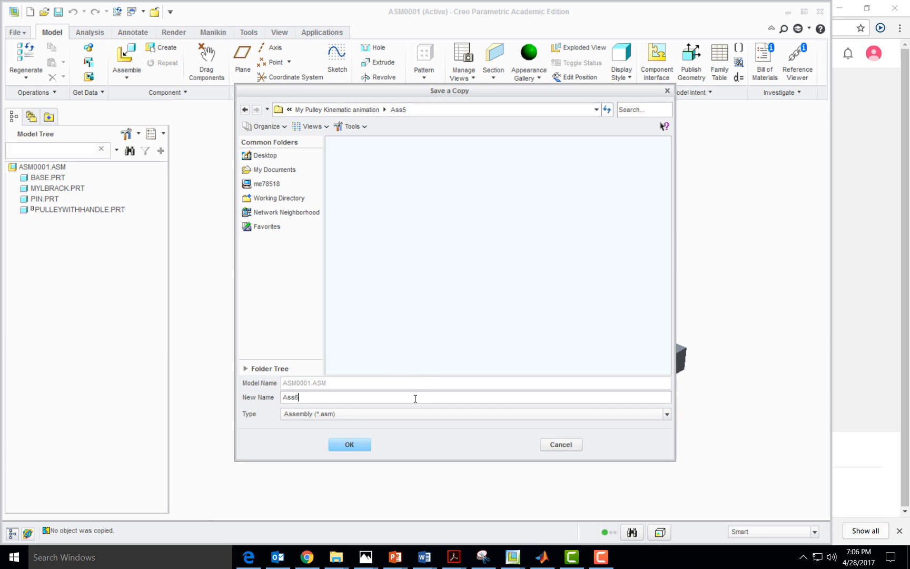
{"action": "type", "text": "Ass6"}
{"action": "left_click", "coordinate": [369, 446]}
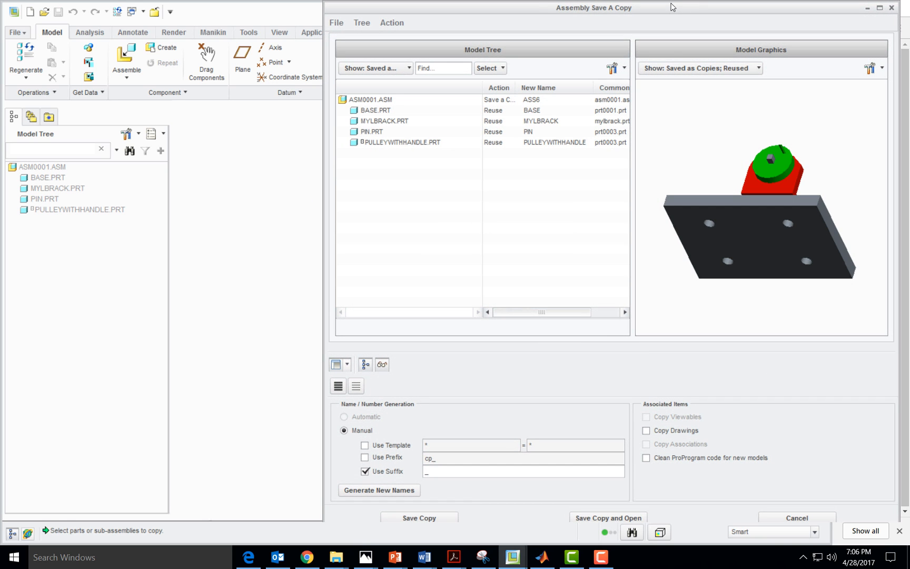
{"action": "left_click_drag", "start_coordinate": [670, 7], "coordinate": [536, 24]}
{"action": "left_click_drag", "start_coordinate": [536, 24], "coordinate": [524, 3]}
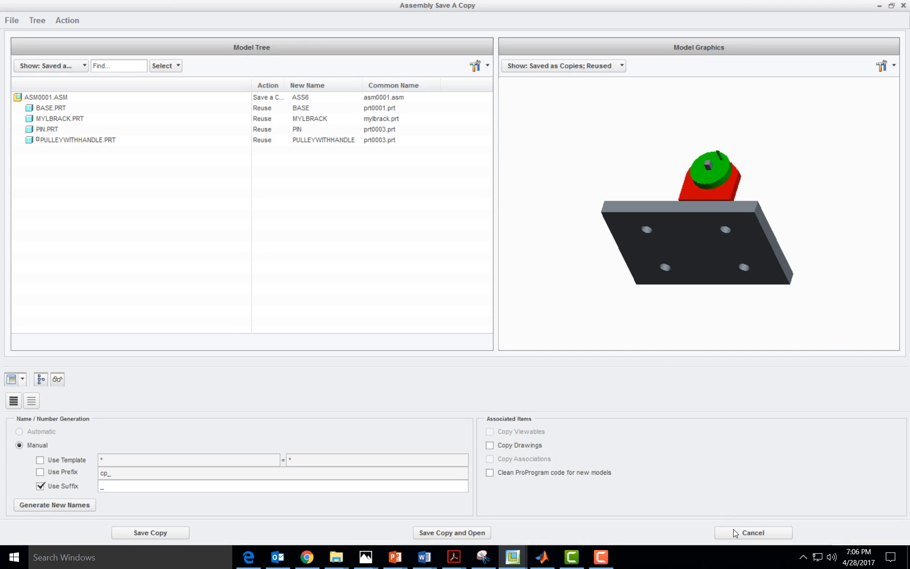
{"action": "left_click", "coordinate": [157, 532]}
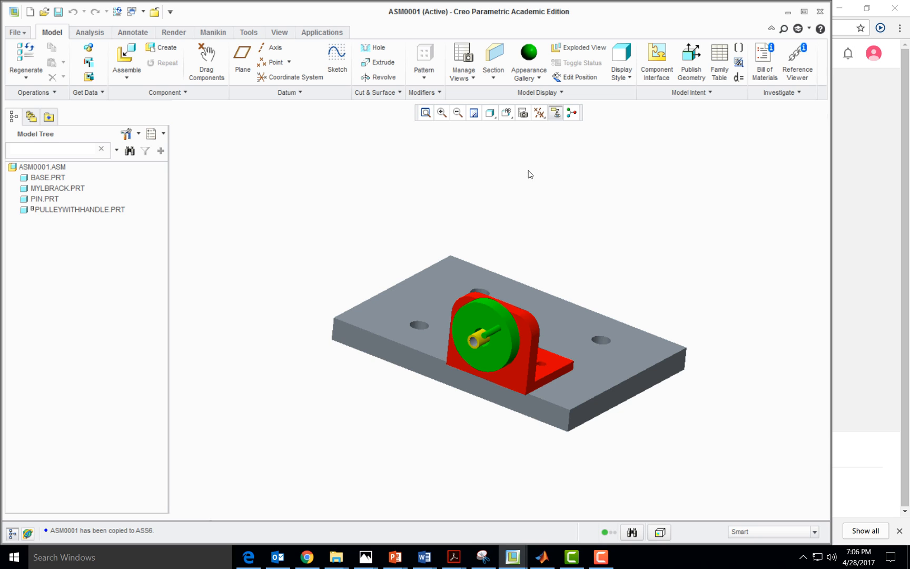
Step: Try to turn the pulley about the pin with a point drag in Drag Components
{"action": "left_click", "coordinate": [442, 113]}
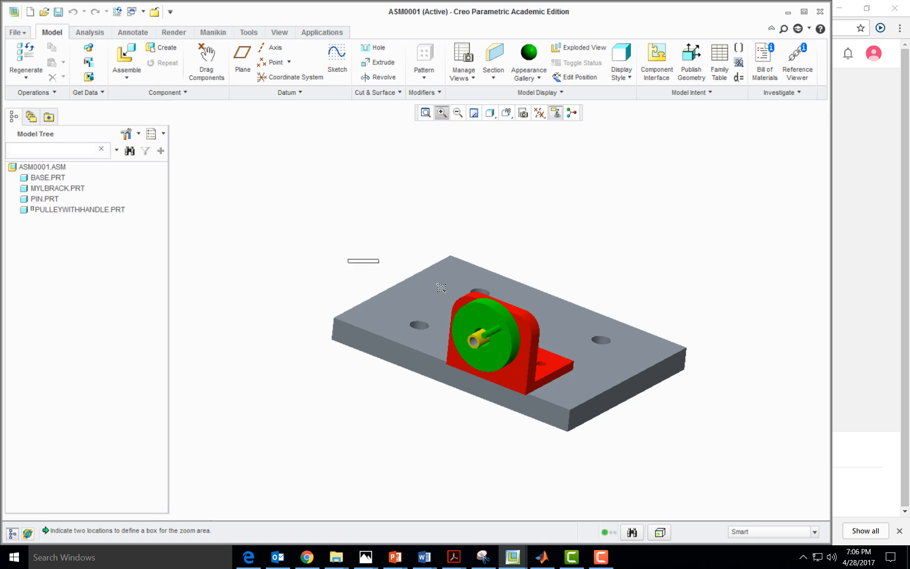
{"action": "left_click", "coordinate": [670, 442]}
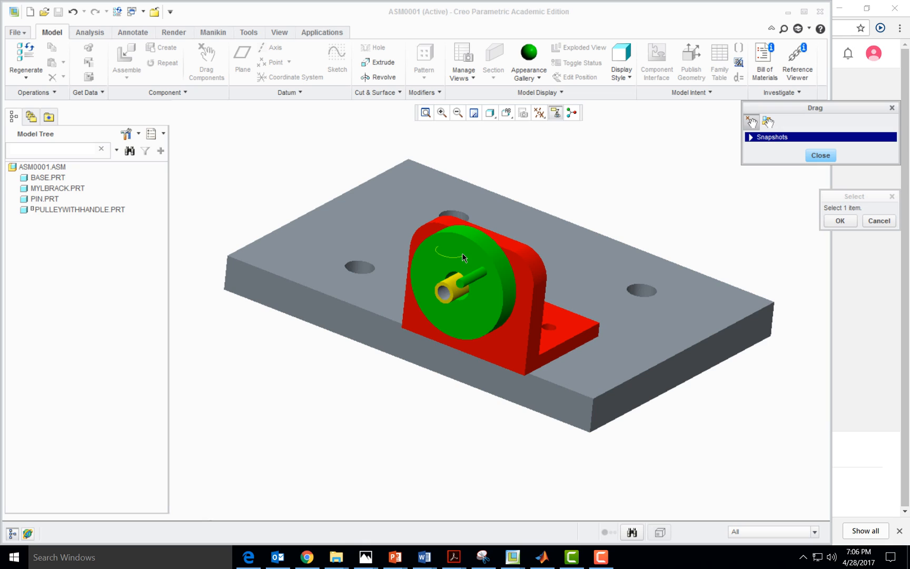
{"action": "left_click", "coordinate": [370, 202]}
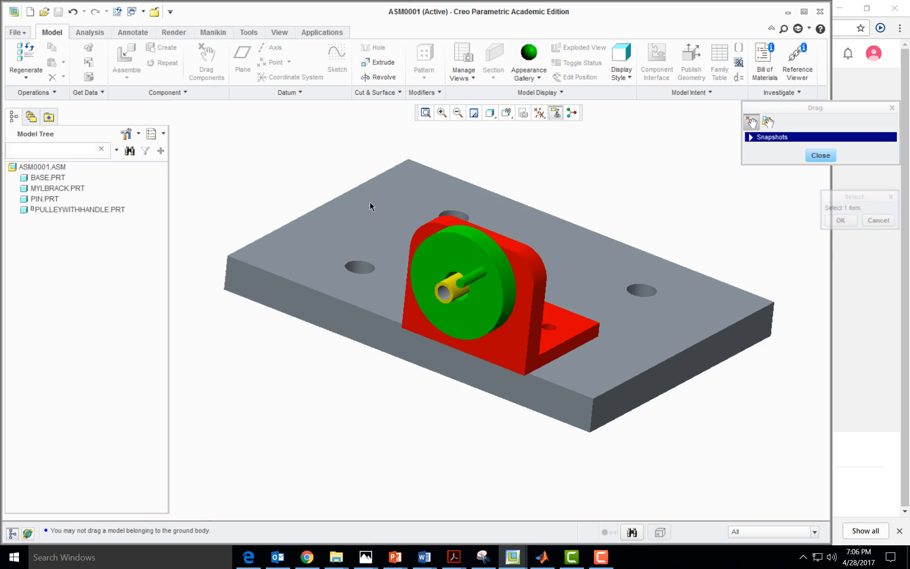
{"action": "left_click", "coordinate": [486, 298]}
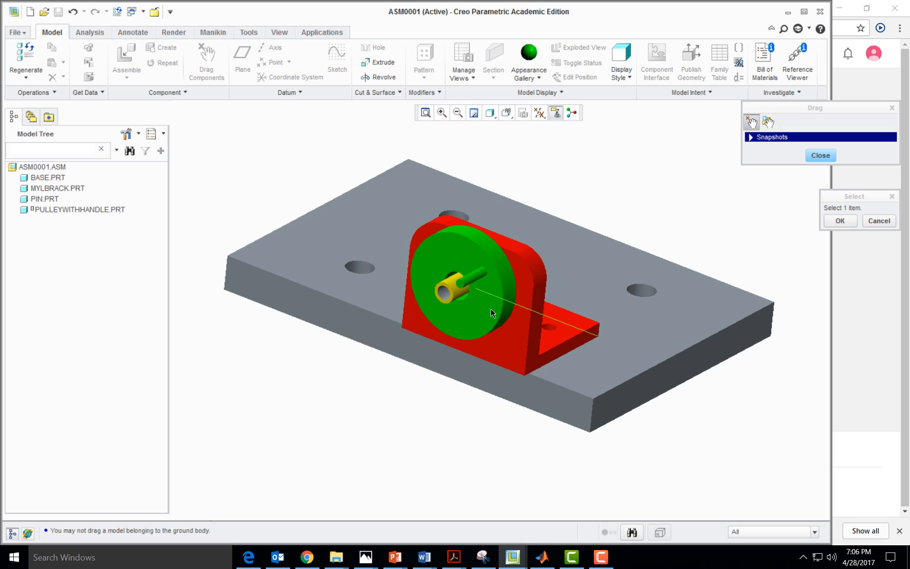
Step: Try to turn the pulley with a body drag instead, and leave the Drag Components tool
{"action": "left_click", "coordinate": [768, 121]}
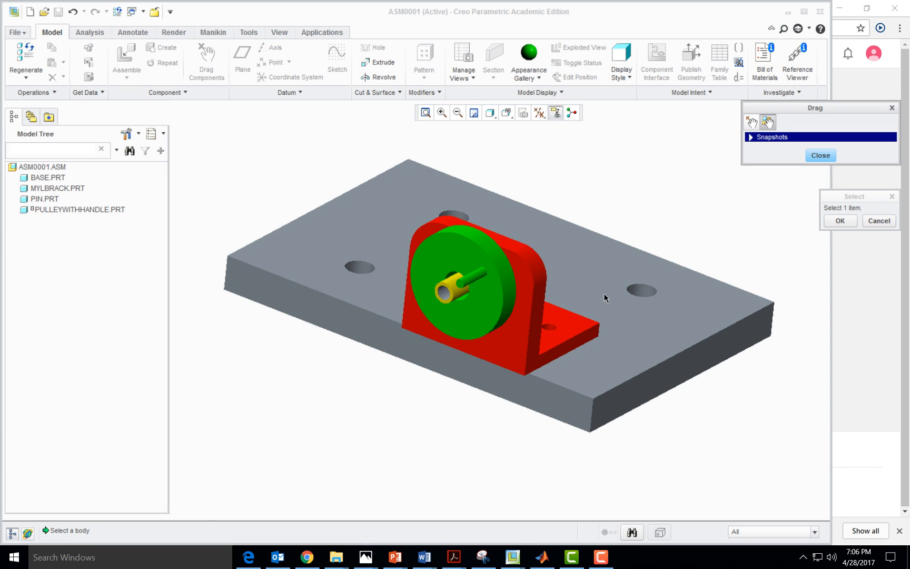
{"action": "left_click", "coordinate": [491, 290]}
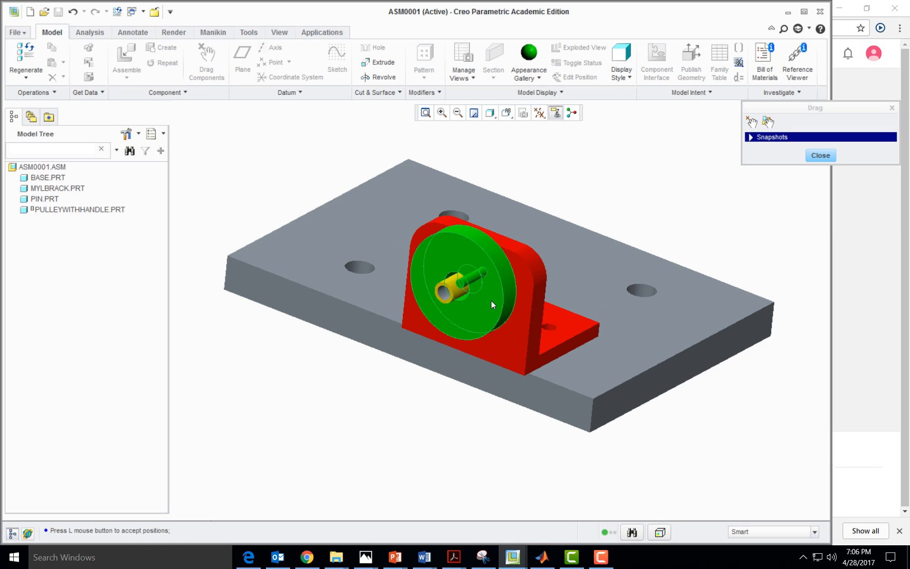
{"action": "left_click", "coordinate": [472, 325]}
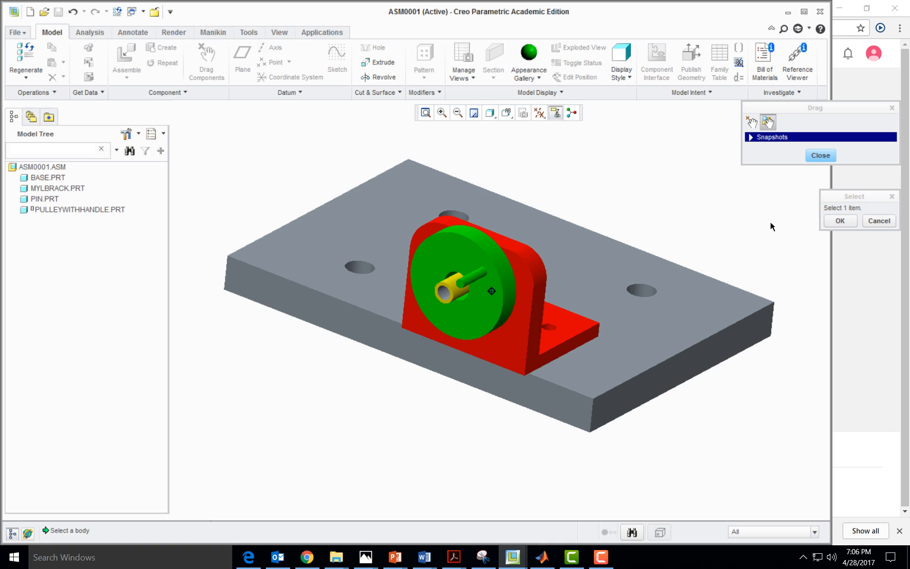
{"action": "left_click", "coordinate": [830, 225]}
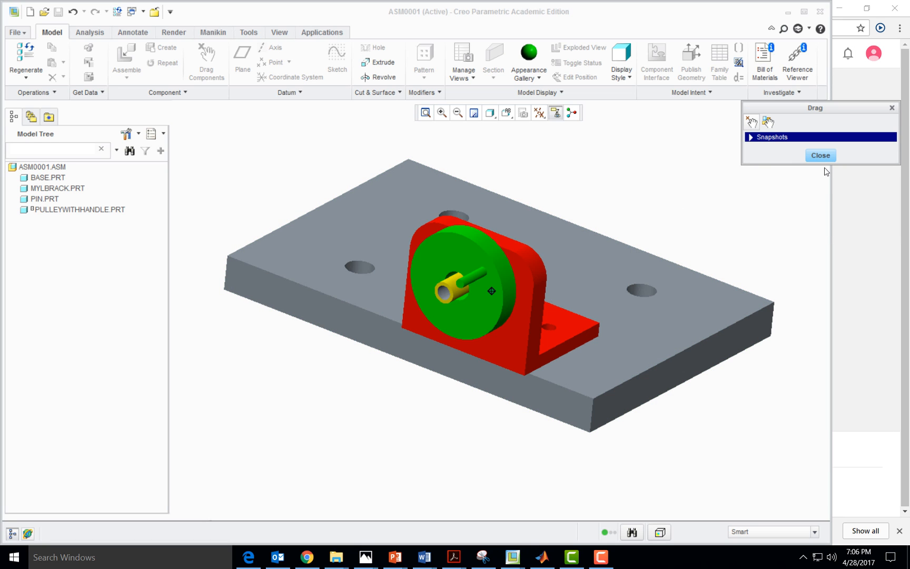
{"action": "left_click", "coordinate": [491, 289]}
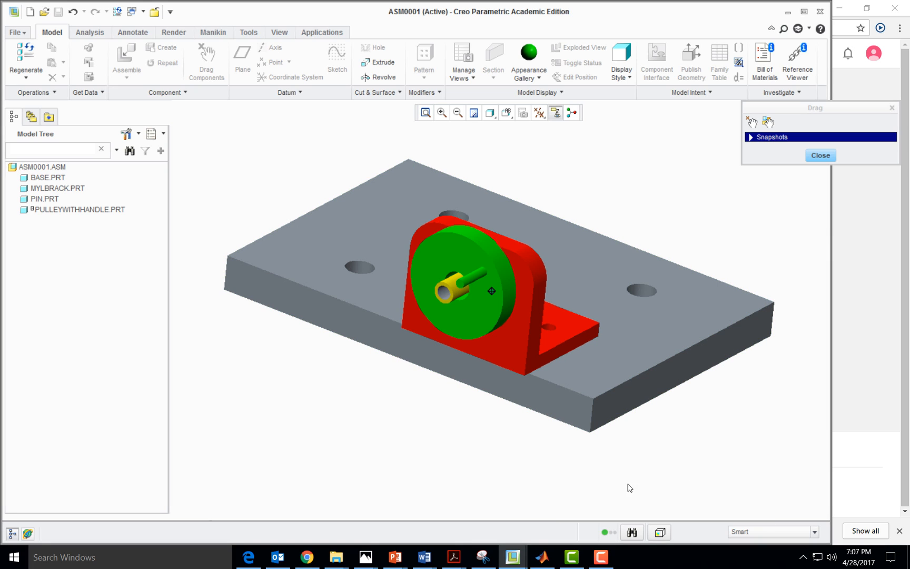
{"action": "left_click", "coordinate": [820, 156]}
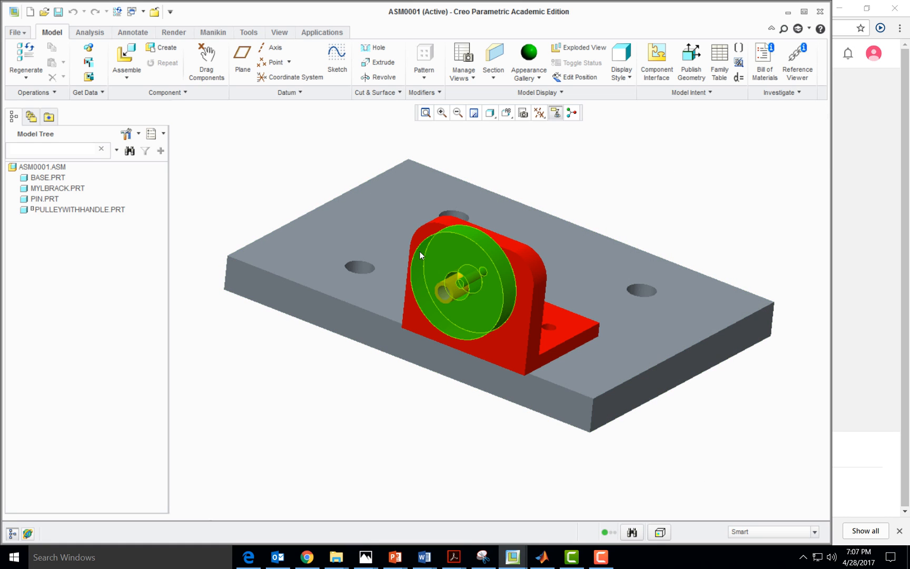
{"action": "left_click", "coordinate": [491, 303]}
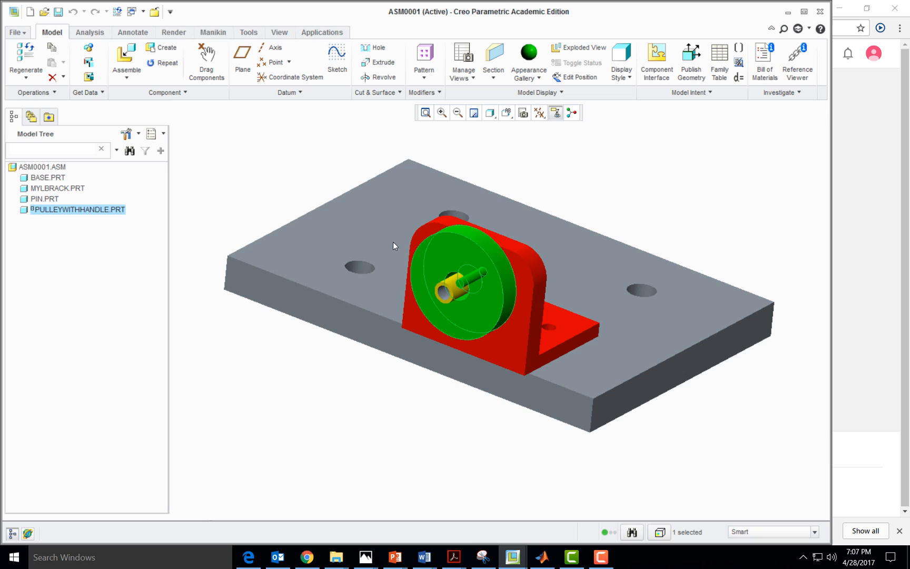
{"action": "left_click", "coordinate": [494, 298]}
{"action": "left_click", "coordinate": [654, 202]}
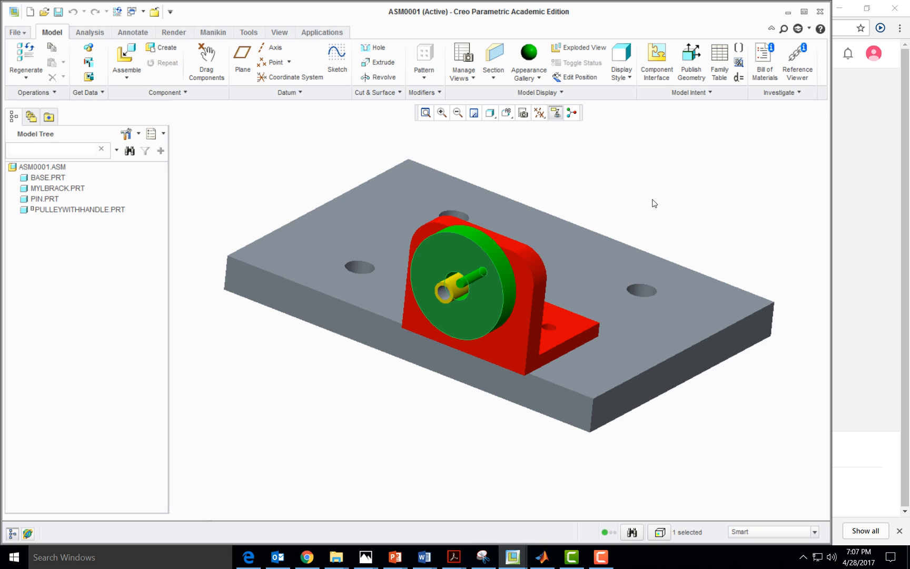
Step: Retry the point drag on the pulley's front face, expand the drag snapshots section, and leave Drag Components
{"action": "left_click", "coordinate": [208, 63]}
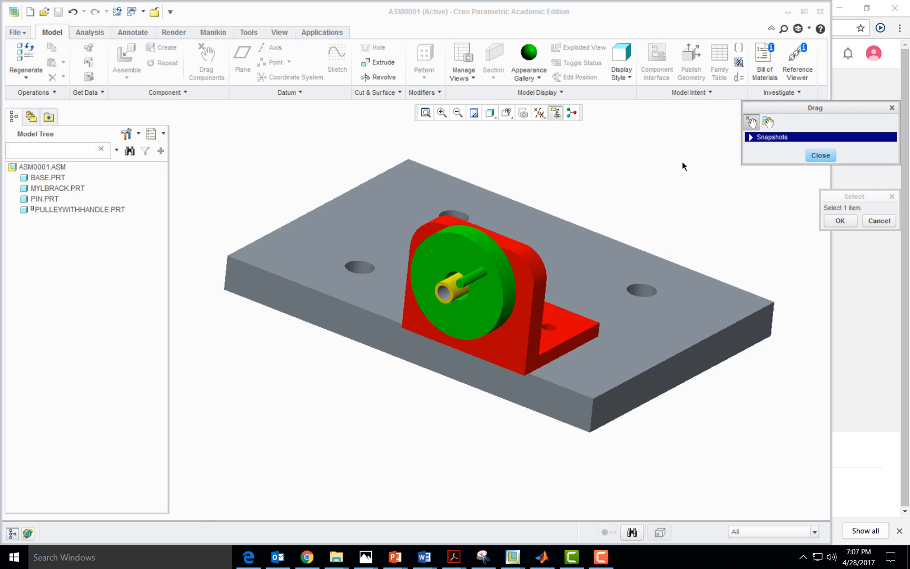
{"action": "left_click", "coordinate": [749, 123]}
{"action": "left_click", "coordinate": [463, 249]}
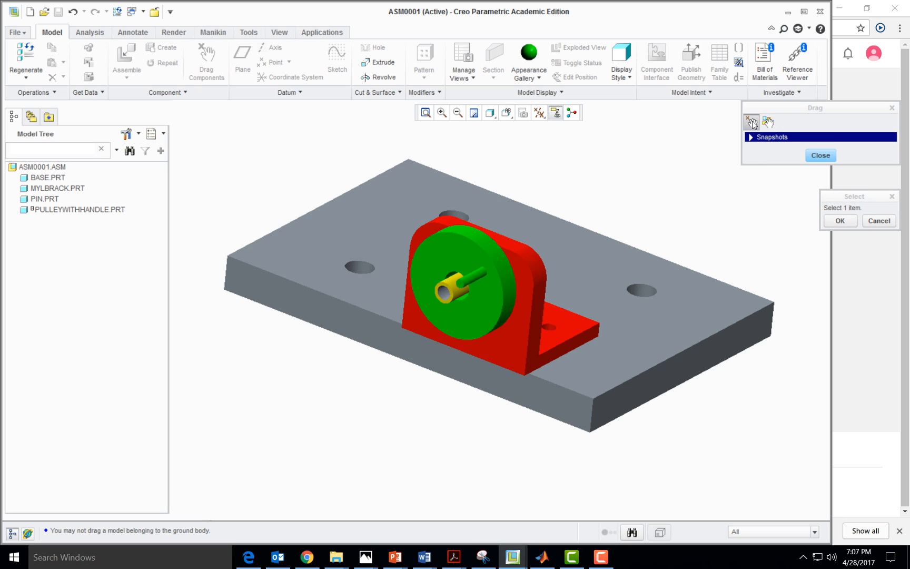
{"action": "left_click", "coordinate": [841, 222]}
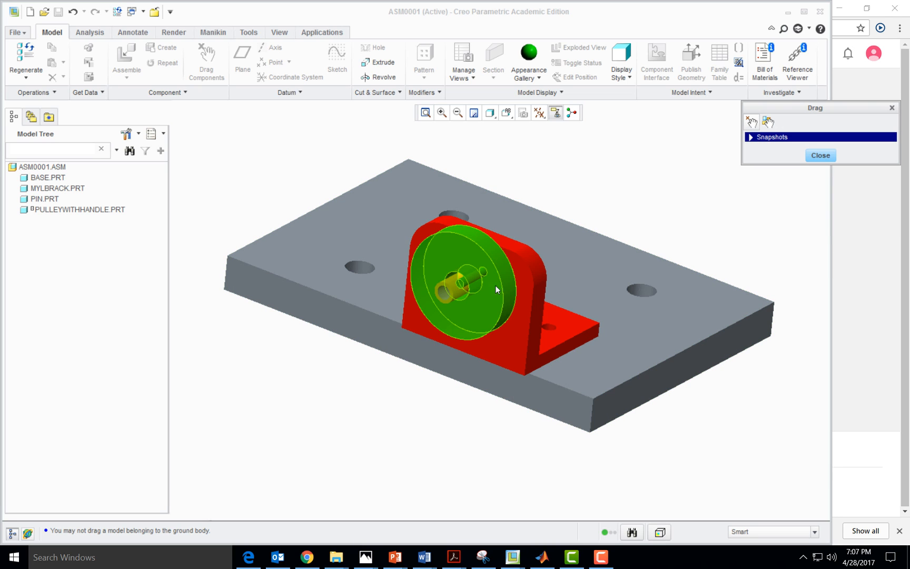
{"action": "left_click", "coordinate": [462, 251]}
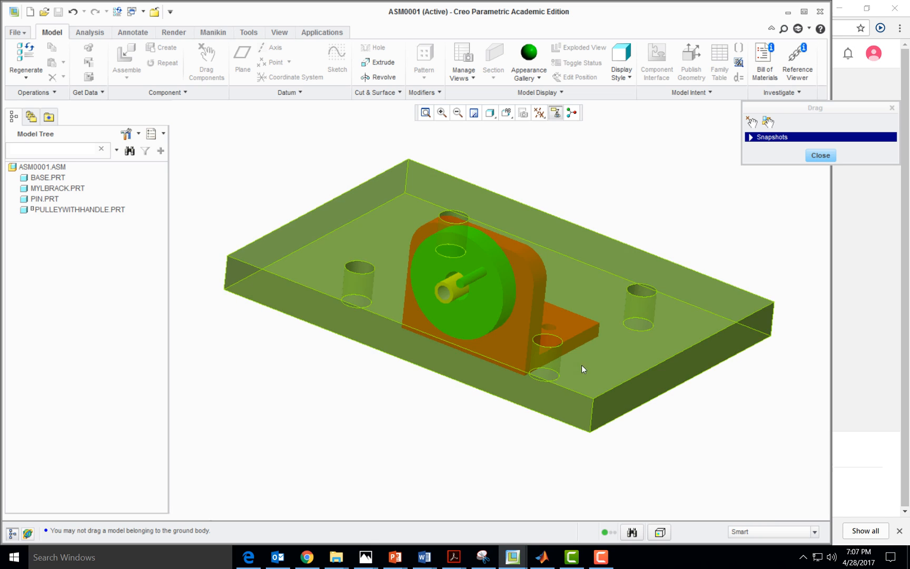
{"action": "left_click", "coordinate": [752, 137]}
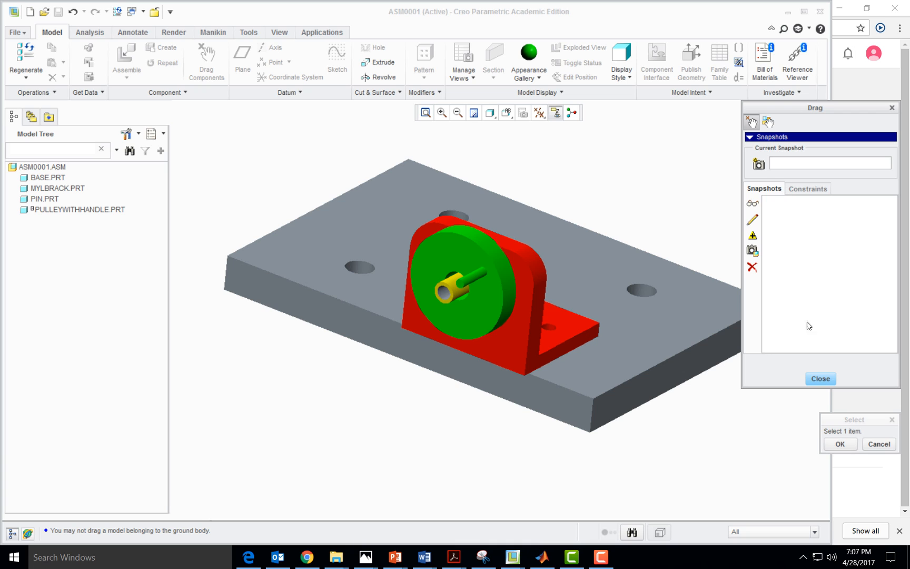
{"action": "middle_click", "coordinate": [659, 300]}
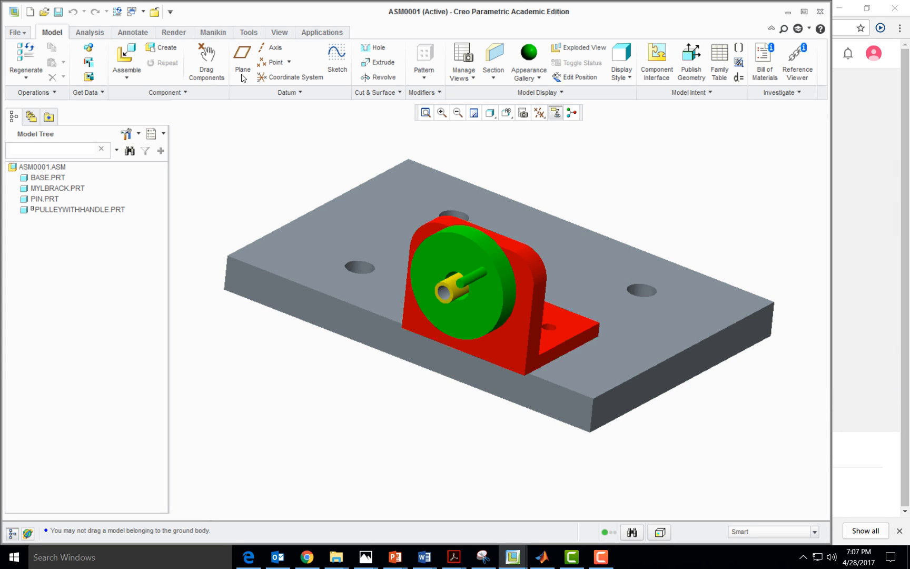
Step: Try again to turn the pulley about the pin with body drags in Drag Components, and leave the tool
{"action": "left_click", "coordinate": [208, 79]}
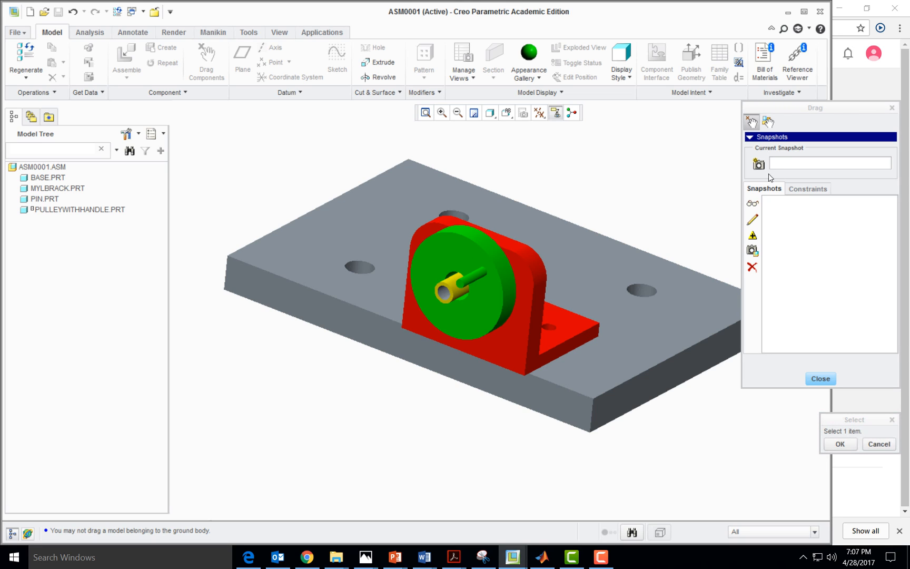
{"action": "left_click", "coordinate": [768, 122]}
{"action": "left_click", "coordinate": [462, 253]}
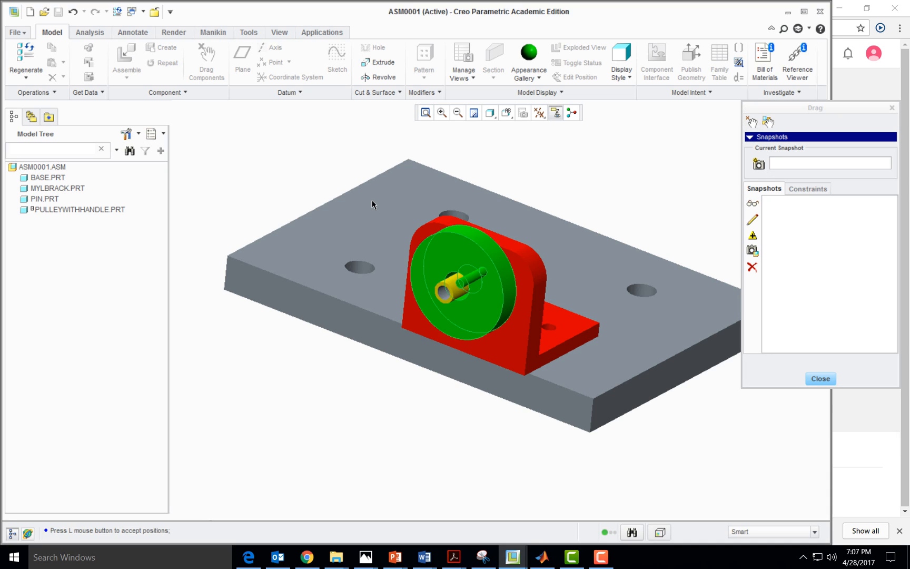
{"action": "left_click", "coordinate": [477, 259]}
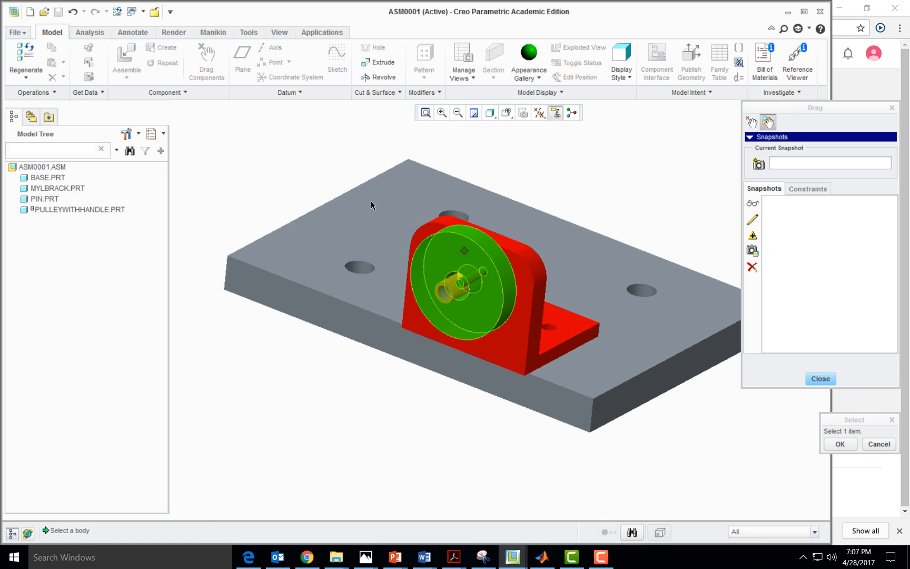
{"action": "left_click", "coordinate": [491, 284]}
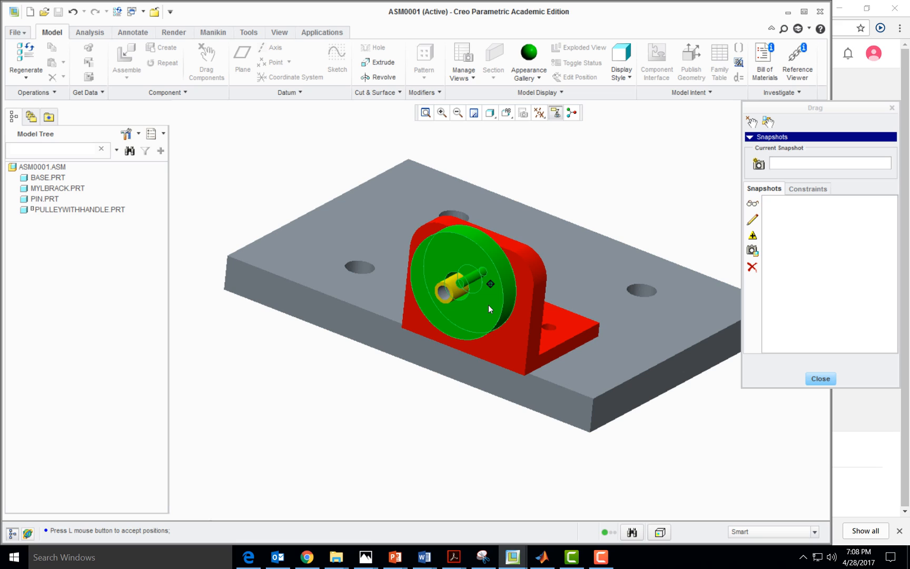
{"action": "left_click", "coordinate": [391, 244]}
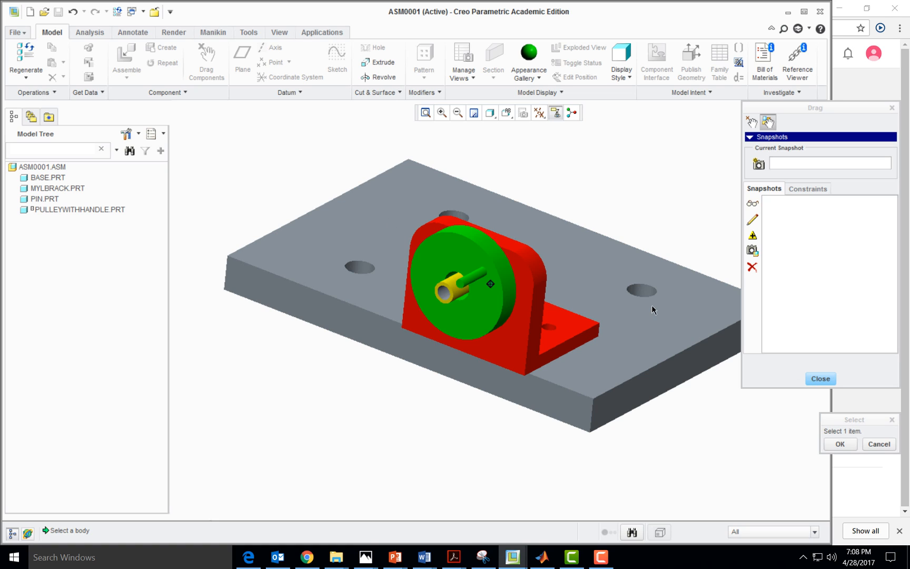
{"action": "left_click", "coordinate": [821, 379]}
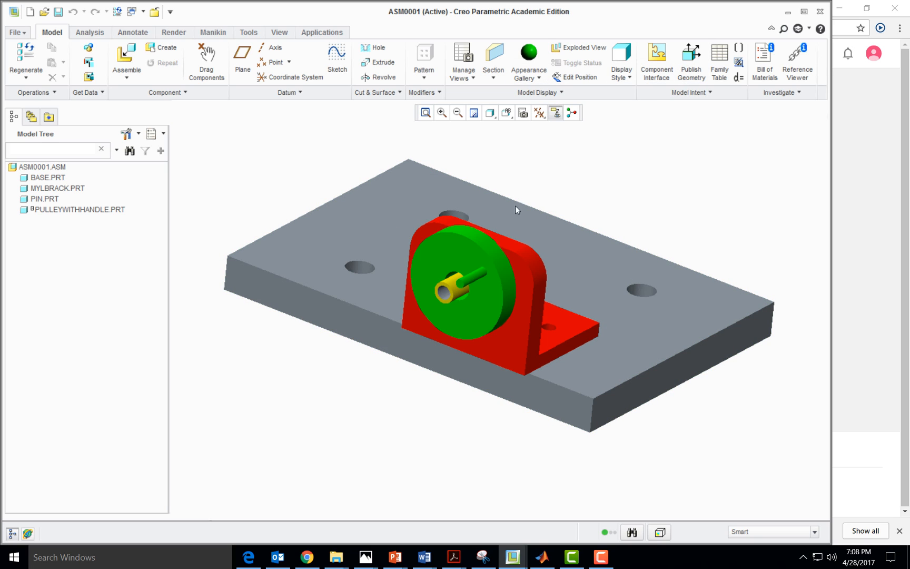
Step: Collapse the drag snapshots section, rotate the pulley around the pin with point drags on its front face, and leave Drag Components
{"action": "left_click", "coordinate": [388, 248]}
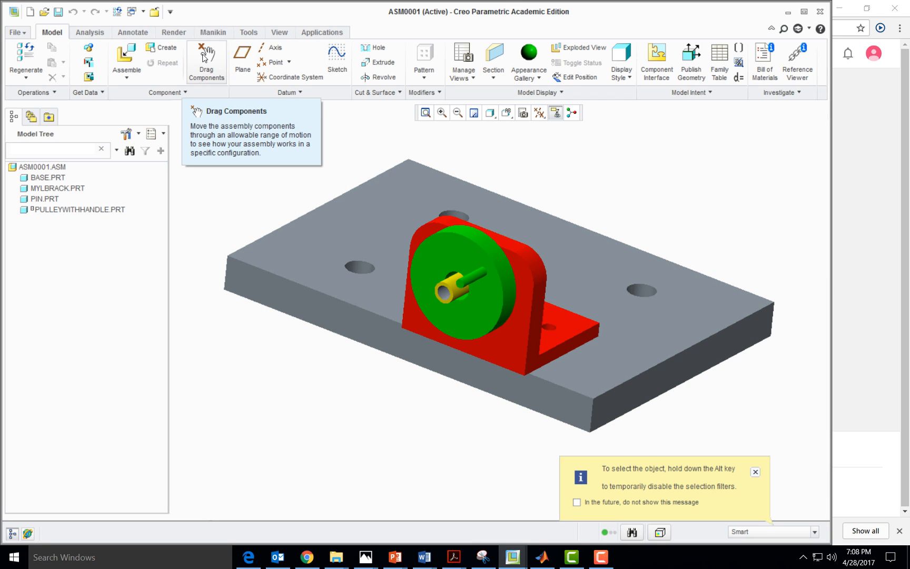
{"action": "left_click", "coordinate": [205, 54]}
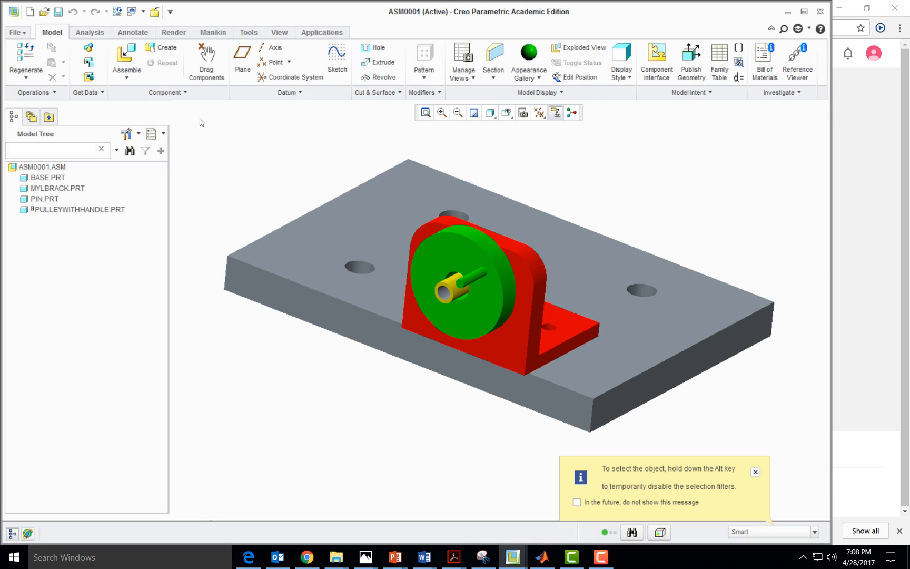
{"action": "left_click", "coordinate": [206, 52]}
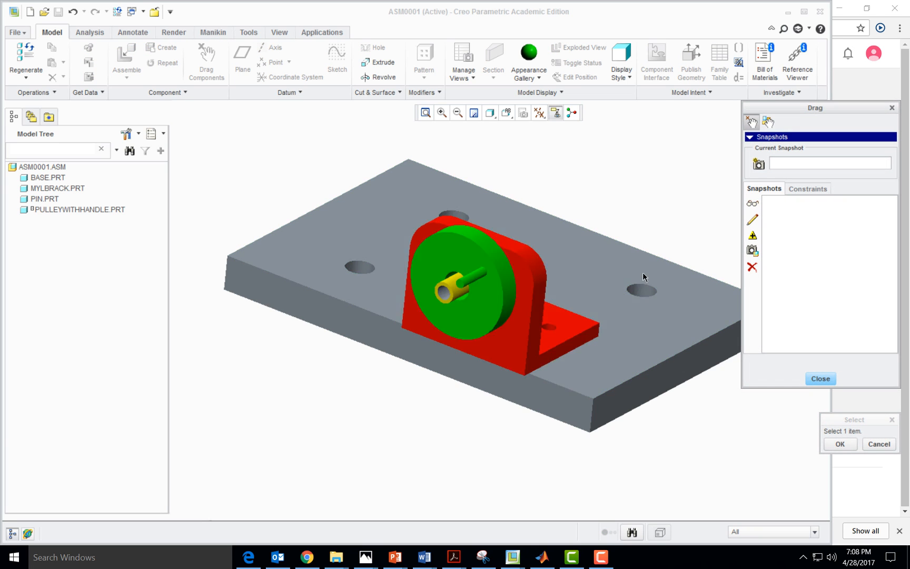
{"action": "left_click", "coordinate": [753, 139]}
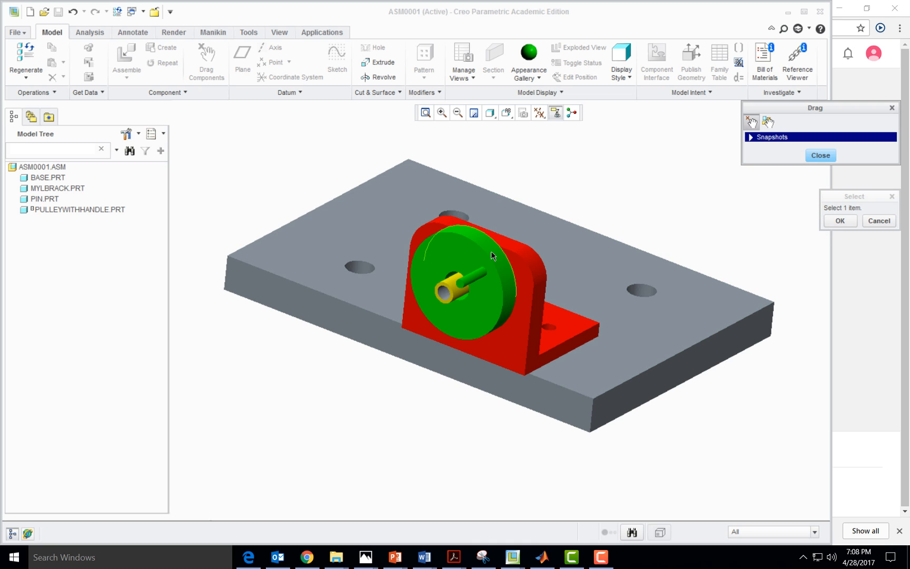
{"action": "left_click", "coordinate": [469, 255]}
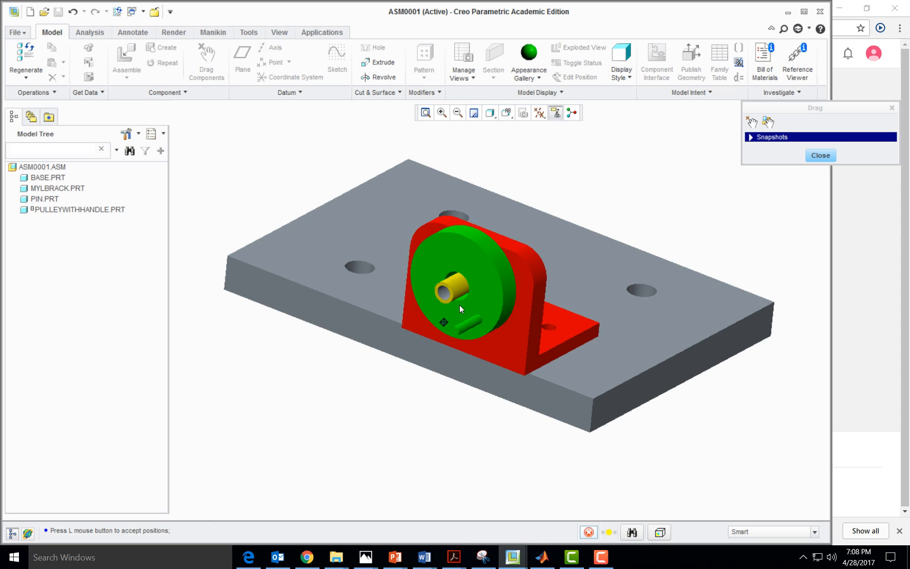
{"action": "left_click", "coordinate": [474, 258]}
{"action": "left_click", "coordinate": [473, 258]}
{"action": "left_click", "coordinate": [436, 303]}
{"action": "left_click", "coordinate": [492, 319]}
{"action": "left_click", "coordinate": [821, 155]}
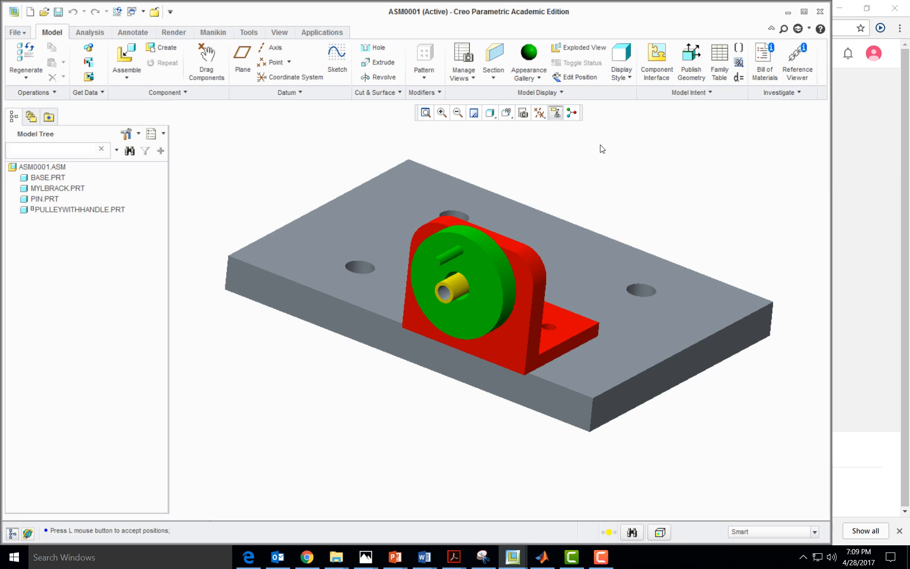
Step: Point-drag the pulley's front face to swing its handle from above the pin to the pin's right side, and leave Drag Components
{"action": "left_click", "coordinate": [206, 61]}
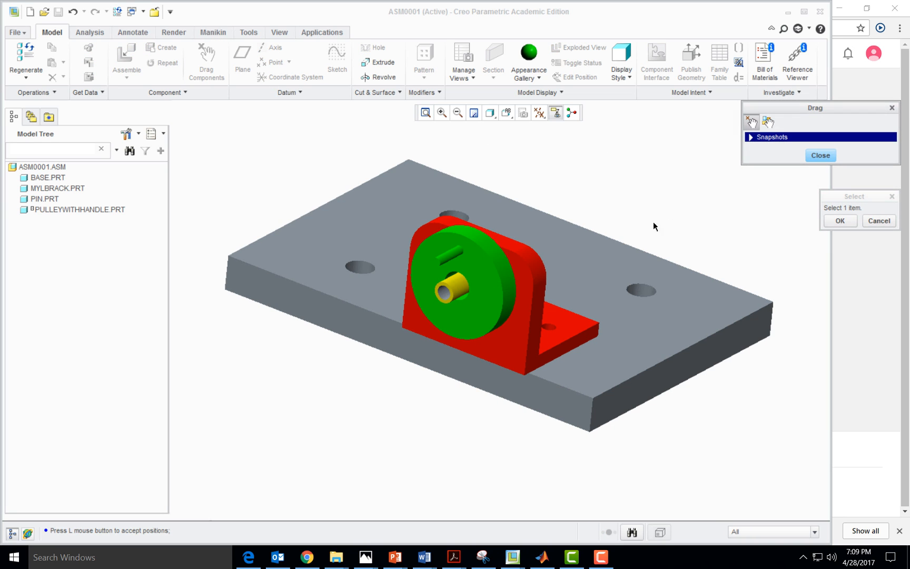
{"action": "left_click", "coordinate": [485, 269]}
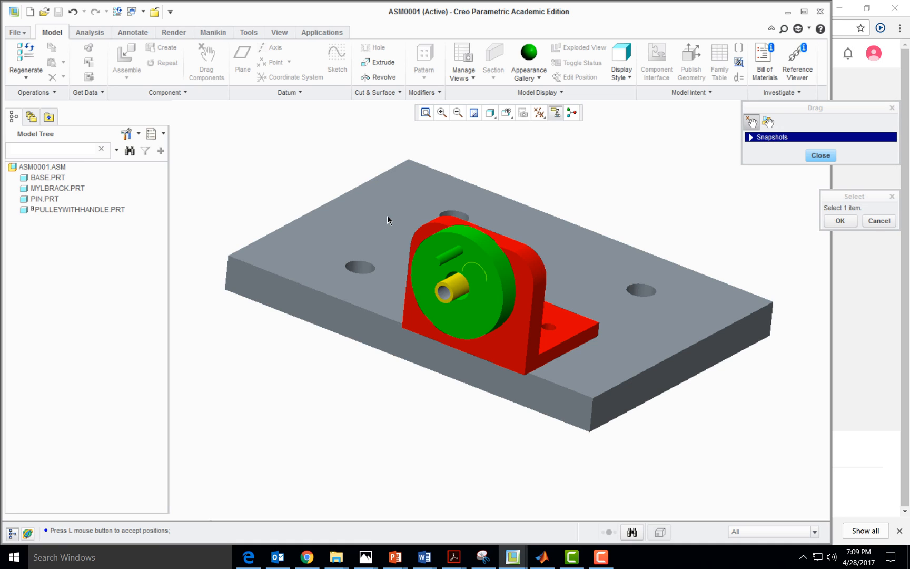
{"action": "left_click", "coordinate": [388, 219]}
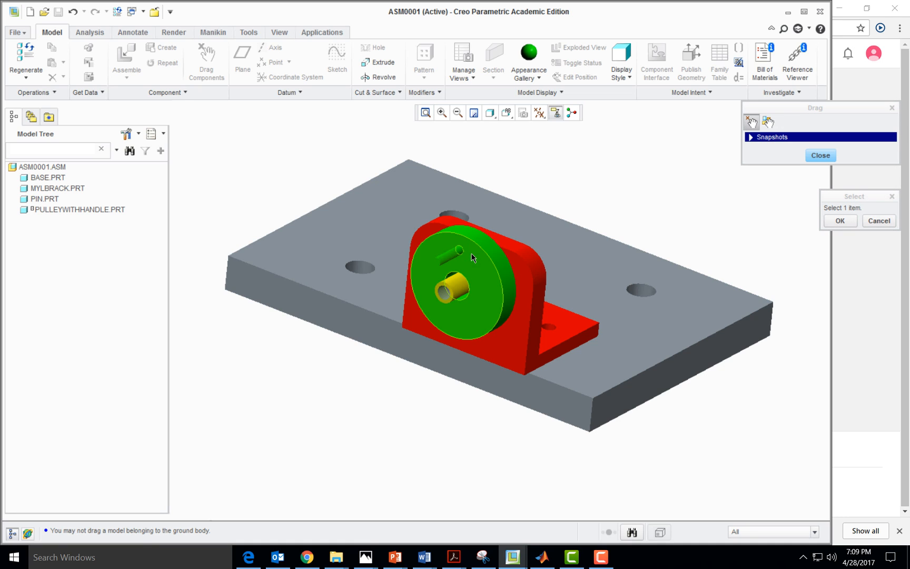
{"action": "left_click", "coordinate": [472, 256]}
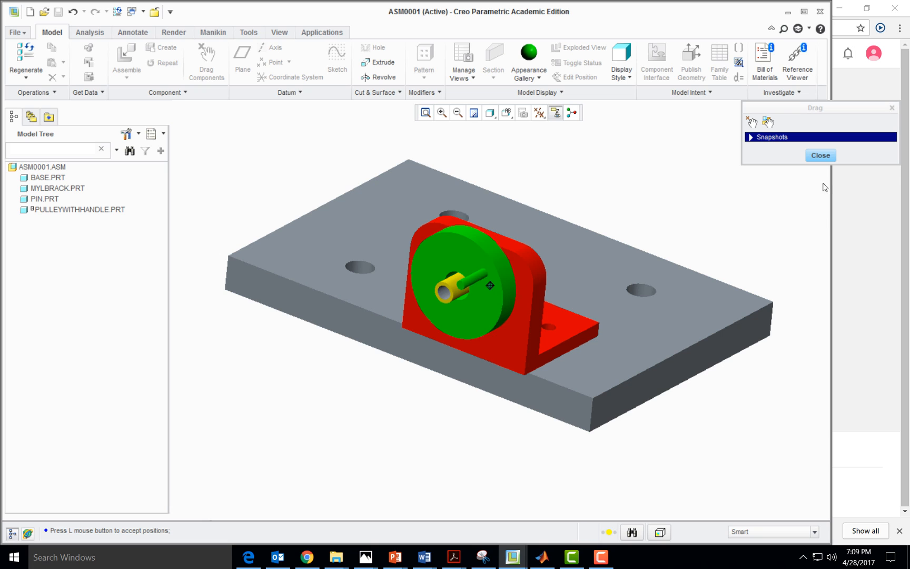
{"action": "left_click", "coordinate": [821, 155]}
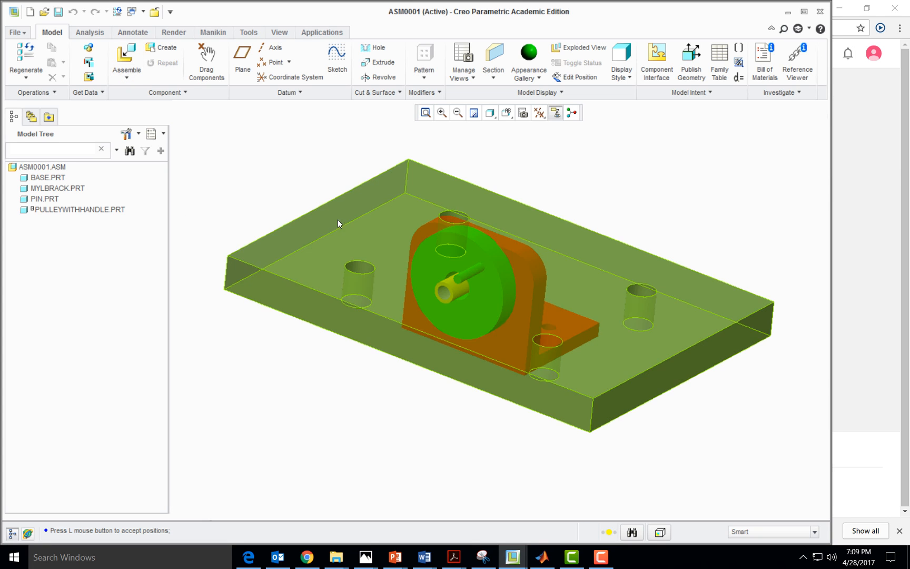
Step: Save the assembly ASM0001 in the Ass5 folder, accepting the regeneration conflict
{"action": "left_click", "coordinate": [59, 11]}
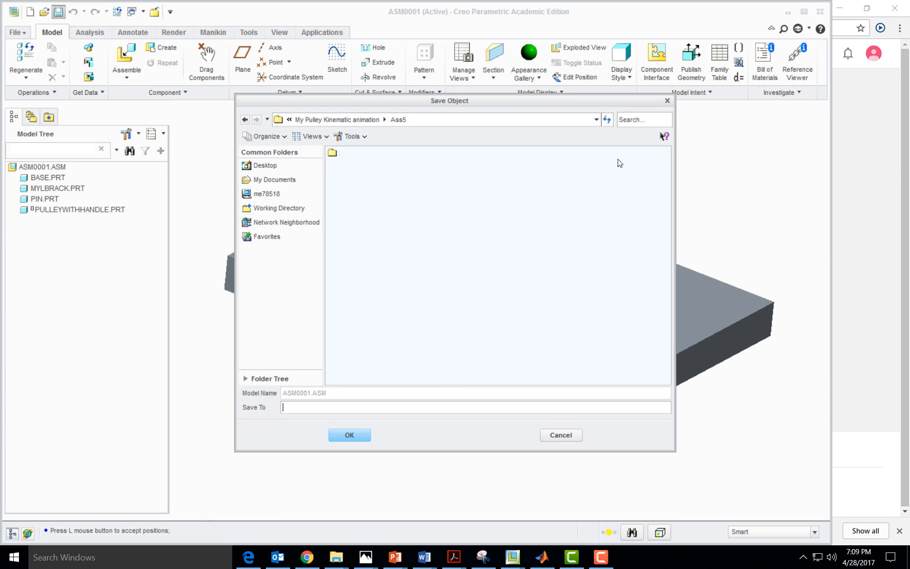
{"action": "left_click", "coordinate": [346, 432]}
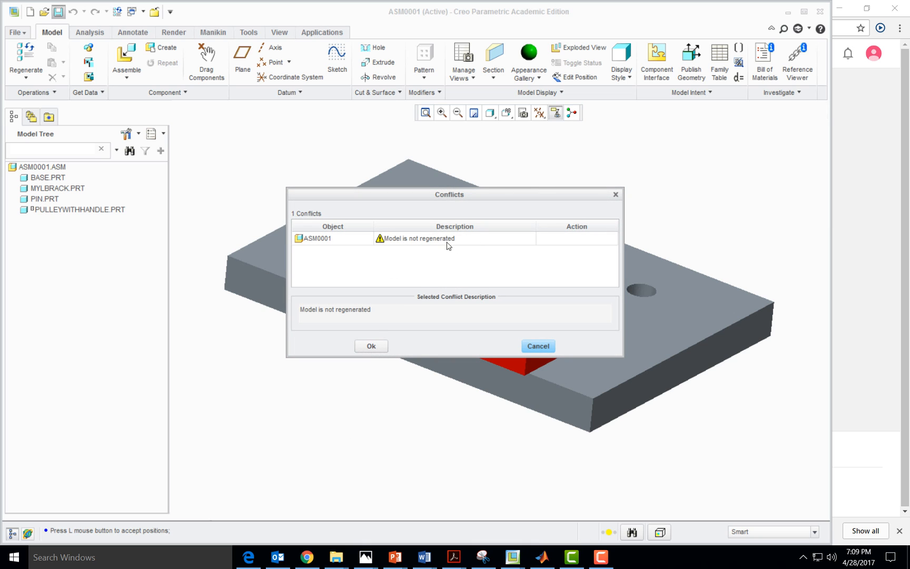
{"action": "left_click", "coordinate": [372, 346]}
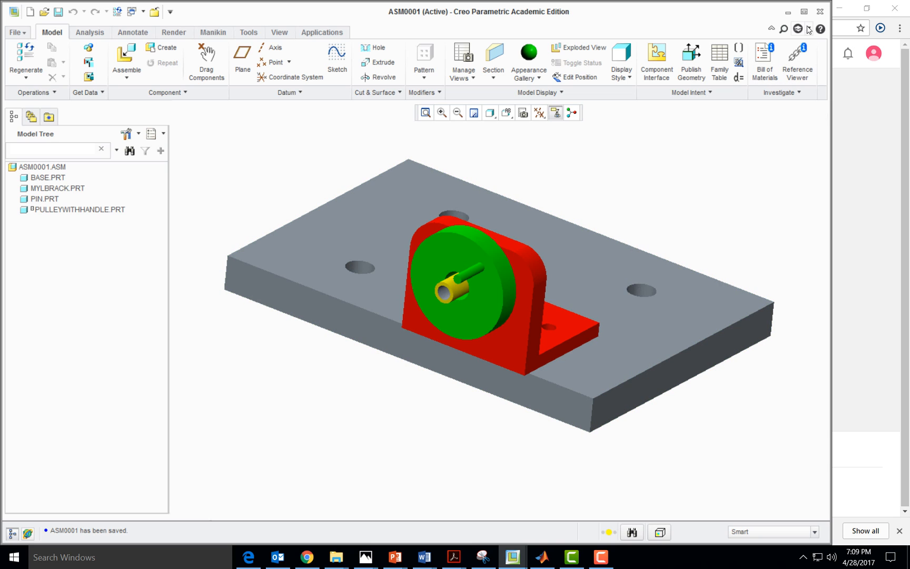
{"action": "left_click", "coordinate": [571, 557]}
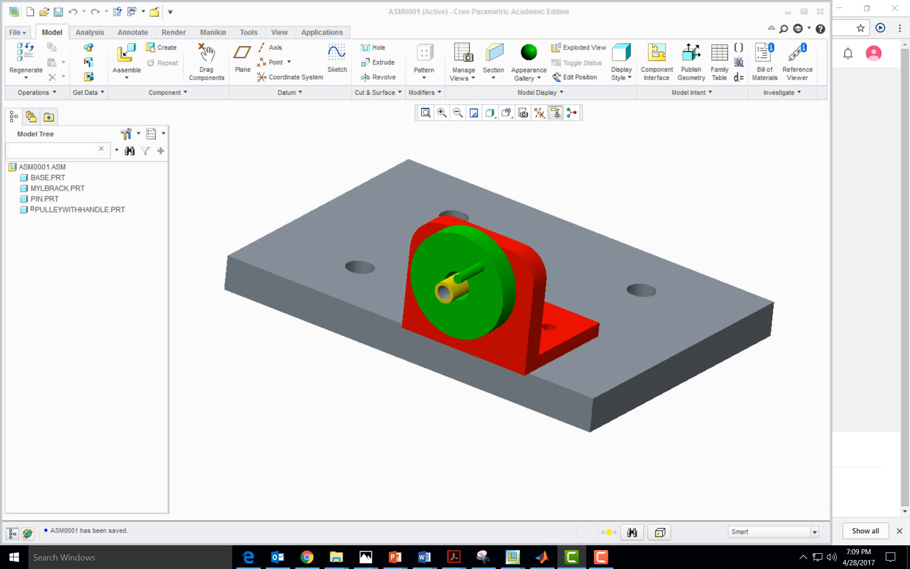